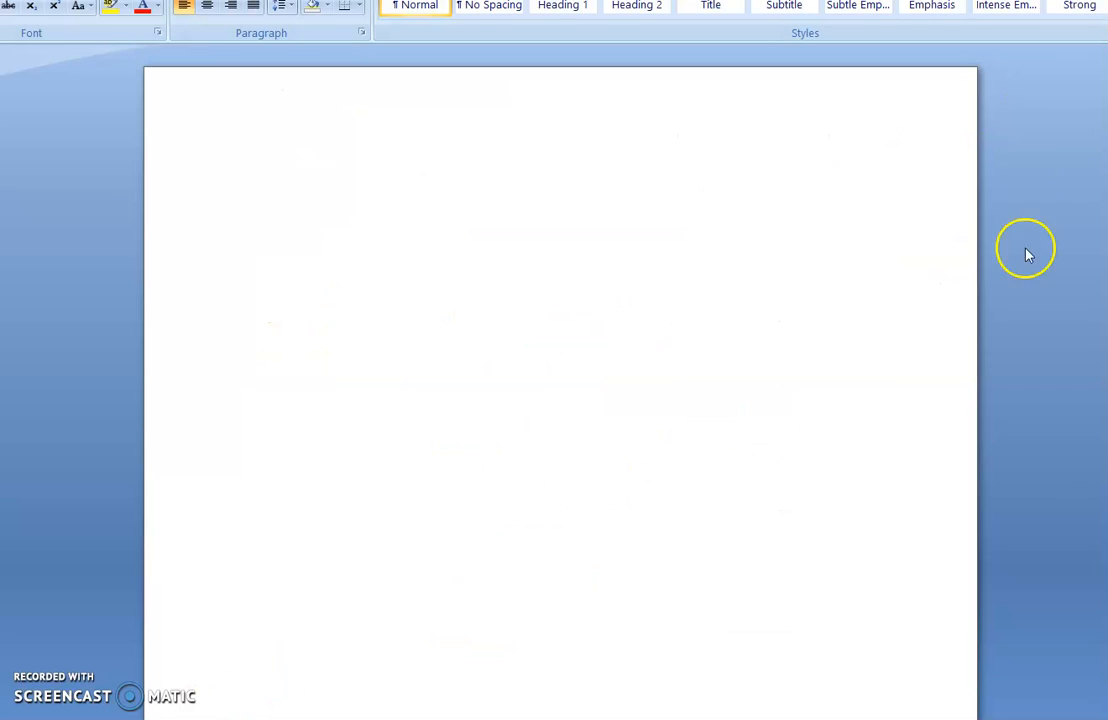
# - Open the images folder inside the ClickBankMarketingSecrets folder on the desktop
pyautogui.press('super+d')
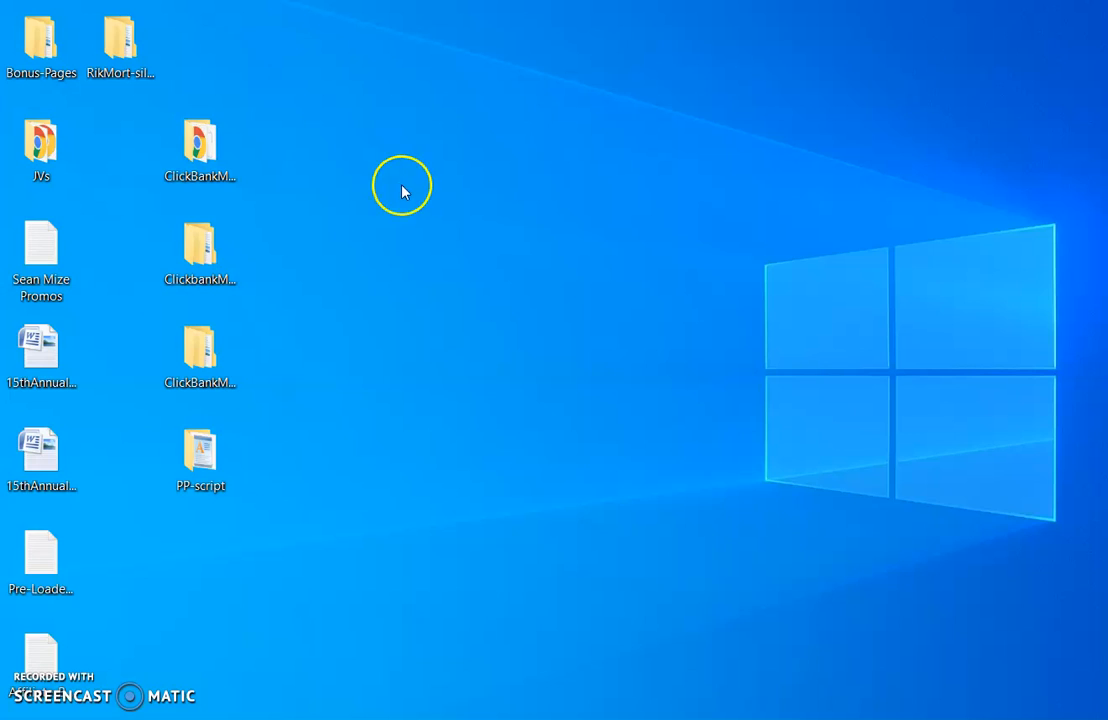
pyautogui.doubleClick(196, 153)
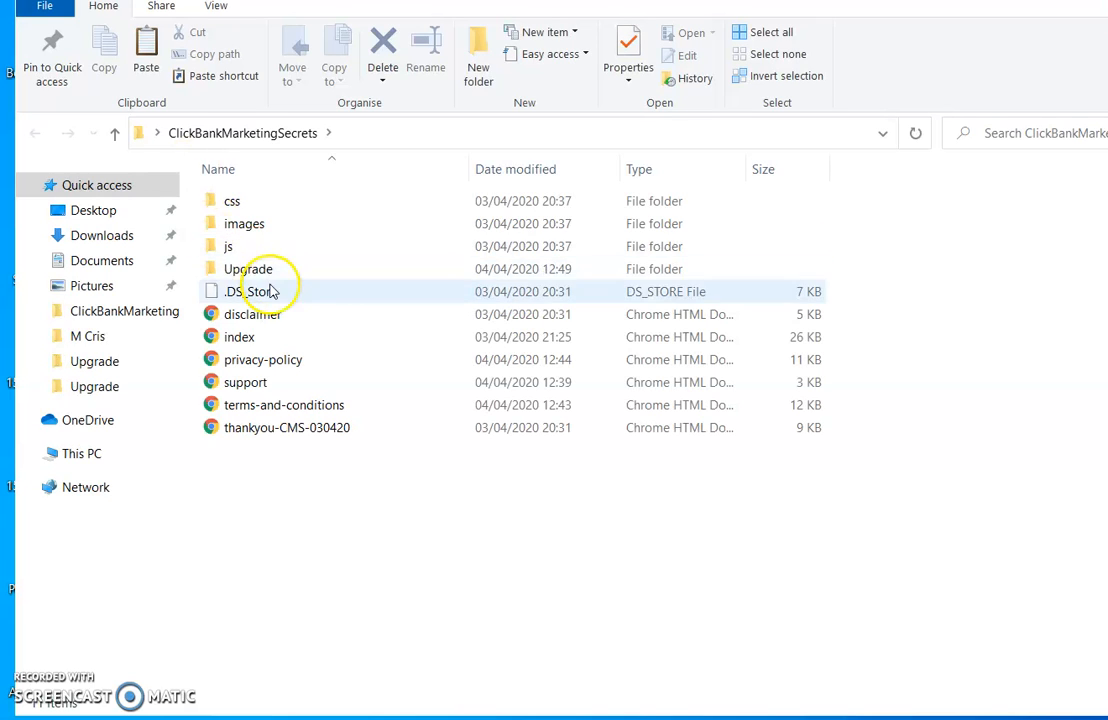
pyautogui.doubleClick(245, 226)
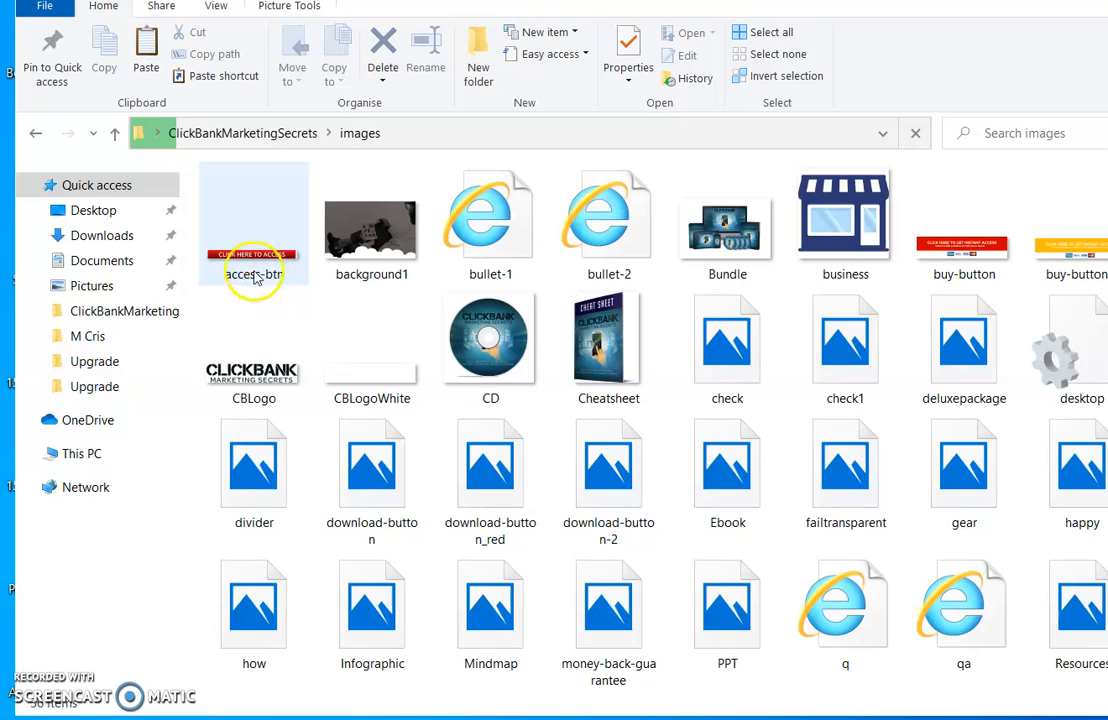
# - Examine the access, buy and download button image files in the images folder, comparing the blue, red and yellow download versions
pyautogui.click(255, 275)
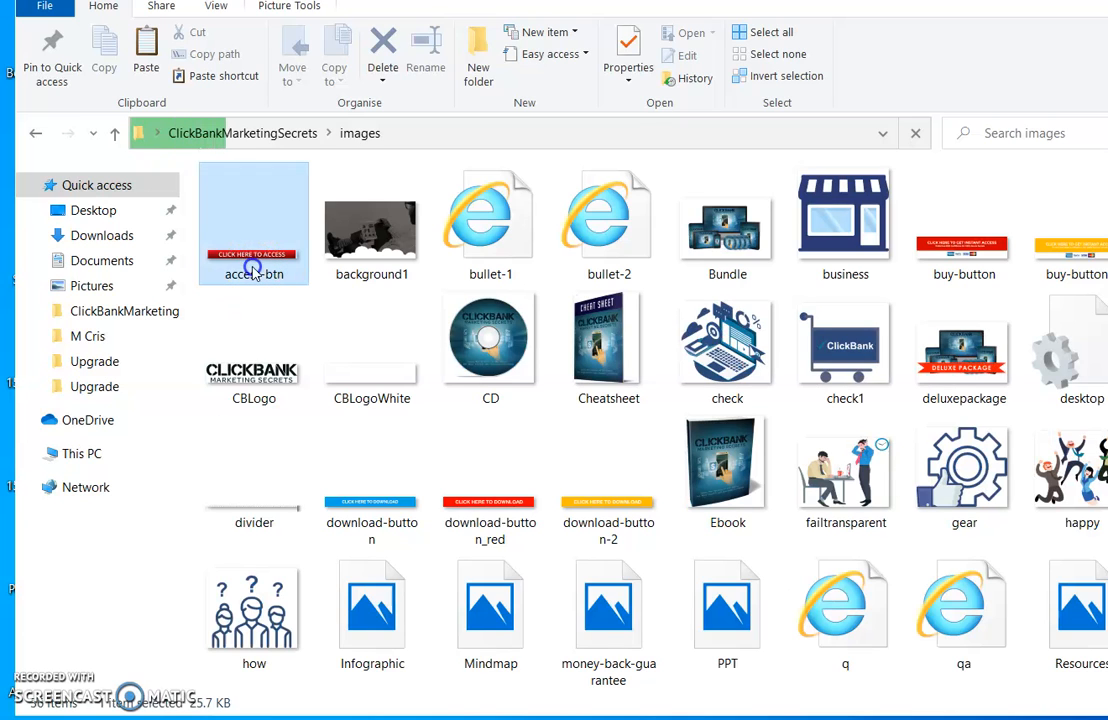
pyautogui.click(940, 262)
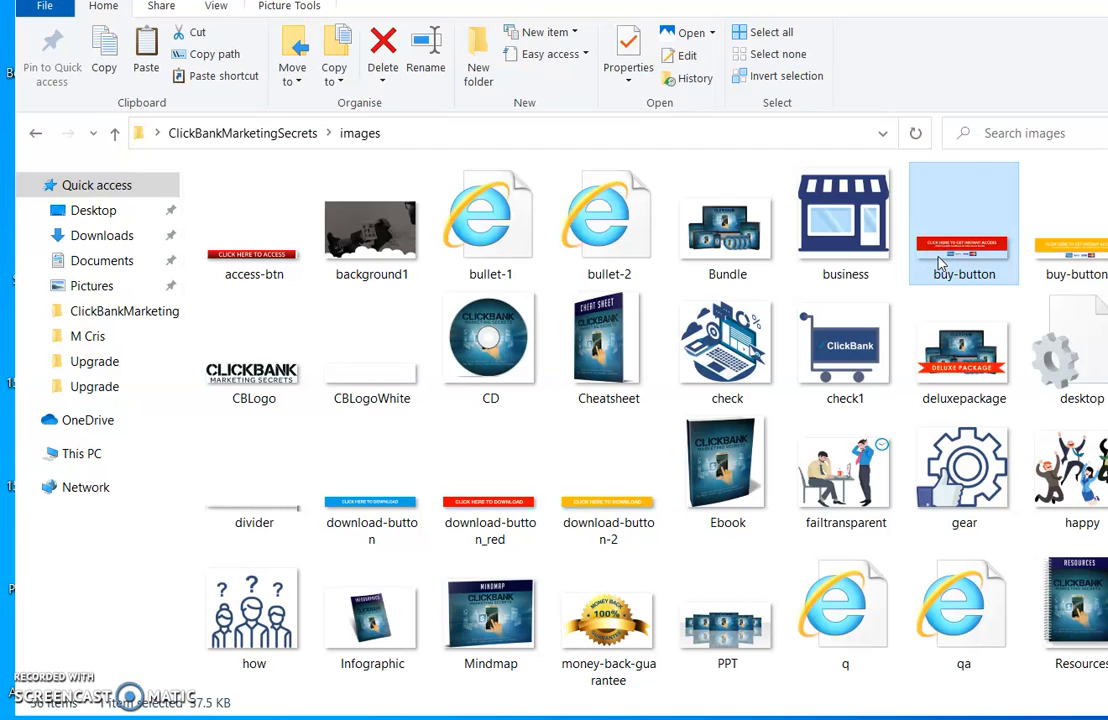
pyautogui.click(497, 528)
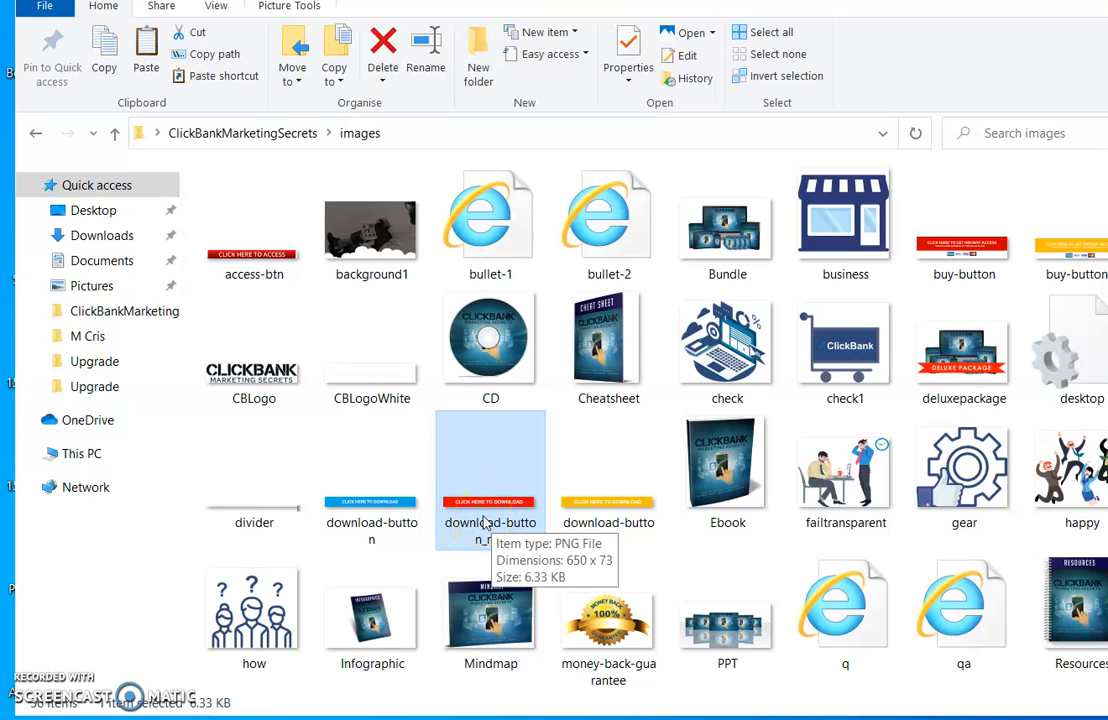
pyautogui.click(371, 519)
pyautogui.click(492, 513)
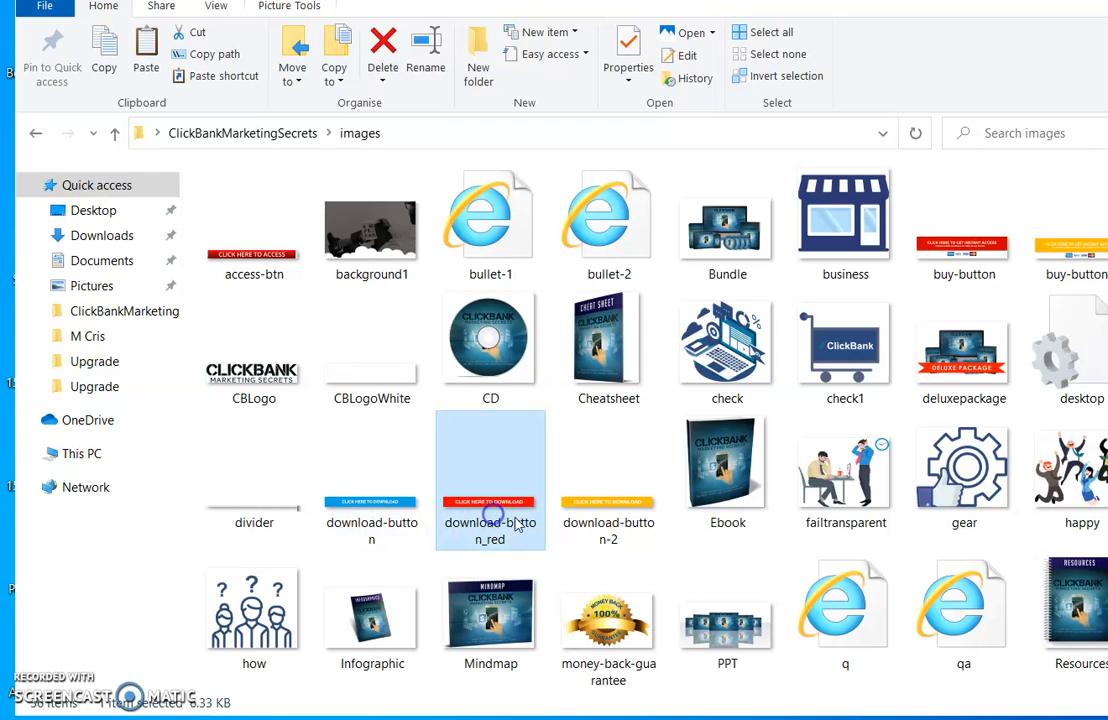
pyautogui.click(595, 520)
pyautogui.click(500, 518)
pyautogui.click(420, 520)
pyautogui.click(470, 524)
pyautogui.click(580, 518)
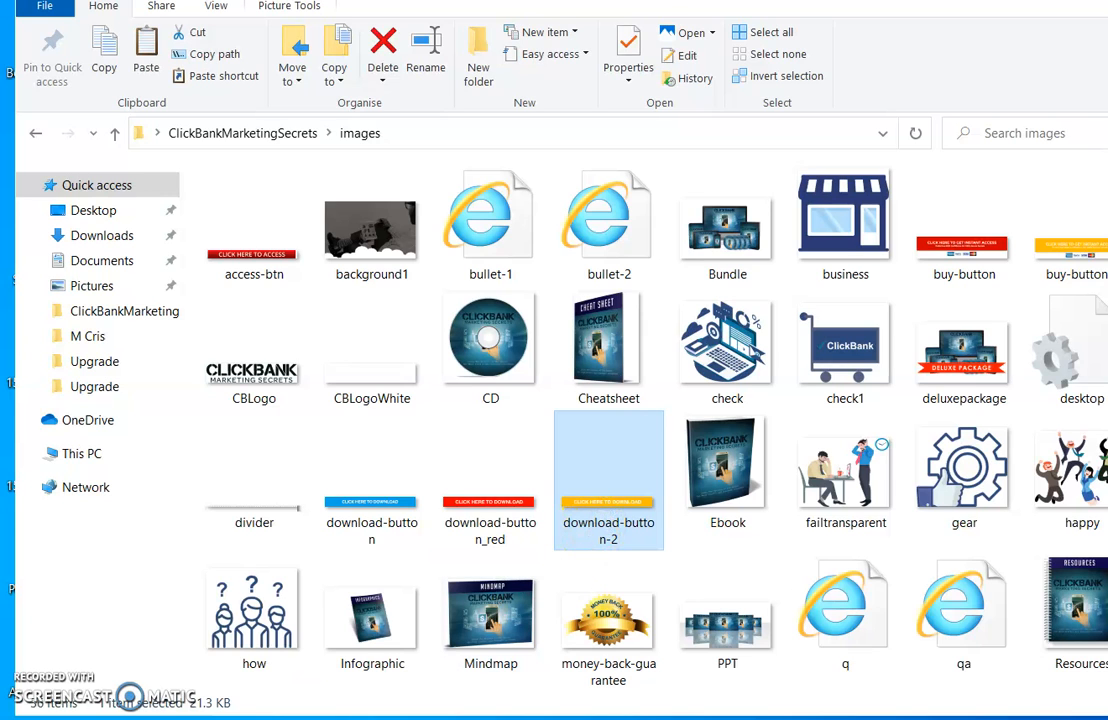
# - Switch to the Nvu web editor and open the index page from the Upgrade folder
pyautogui.hotkey('alt', 'Tab')
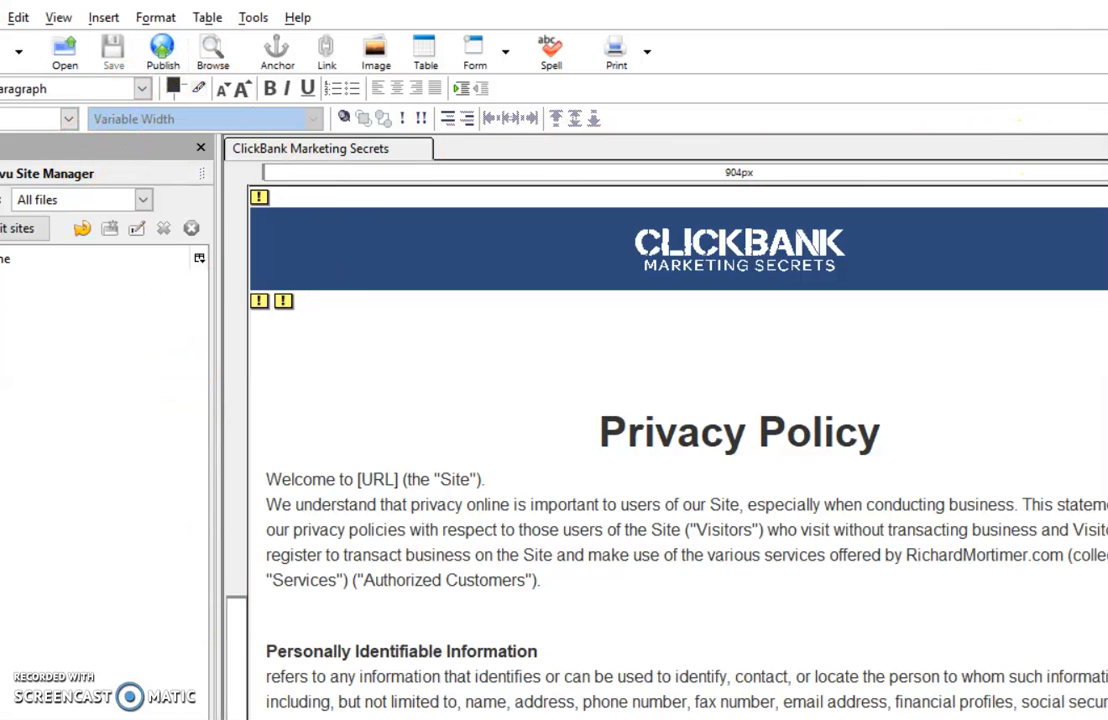
pyautogui.hotkey('ctrl', 'n')
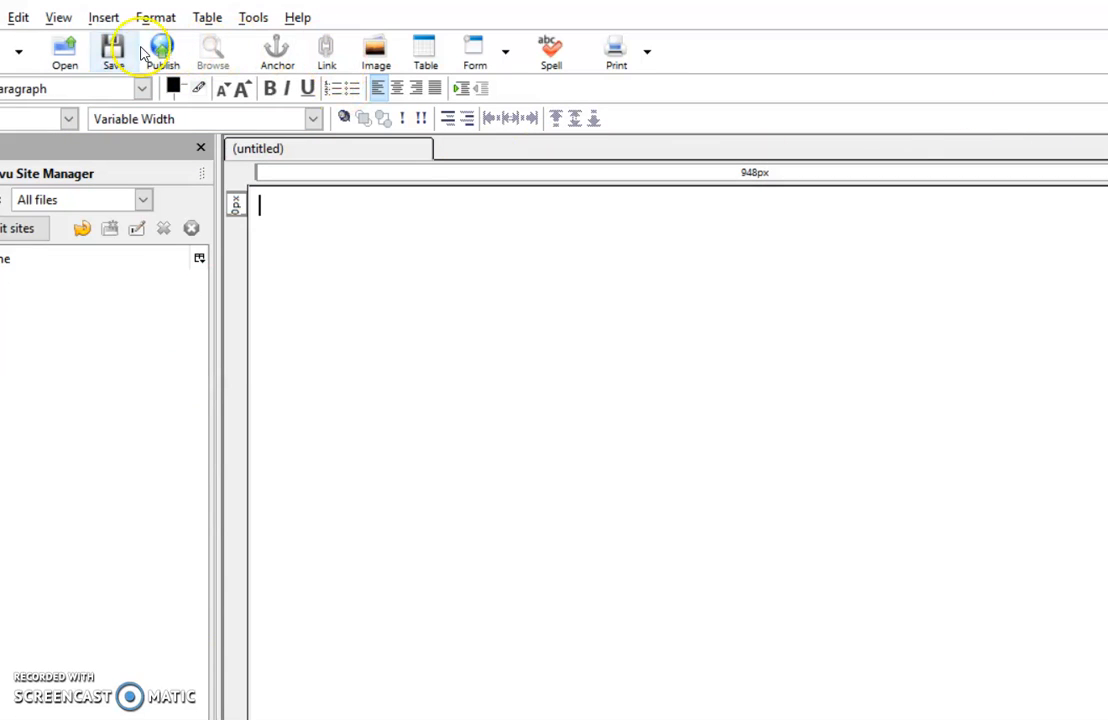
pyautogui.click(64, 50)
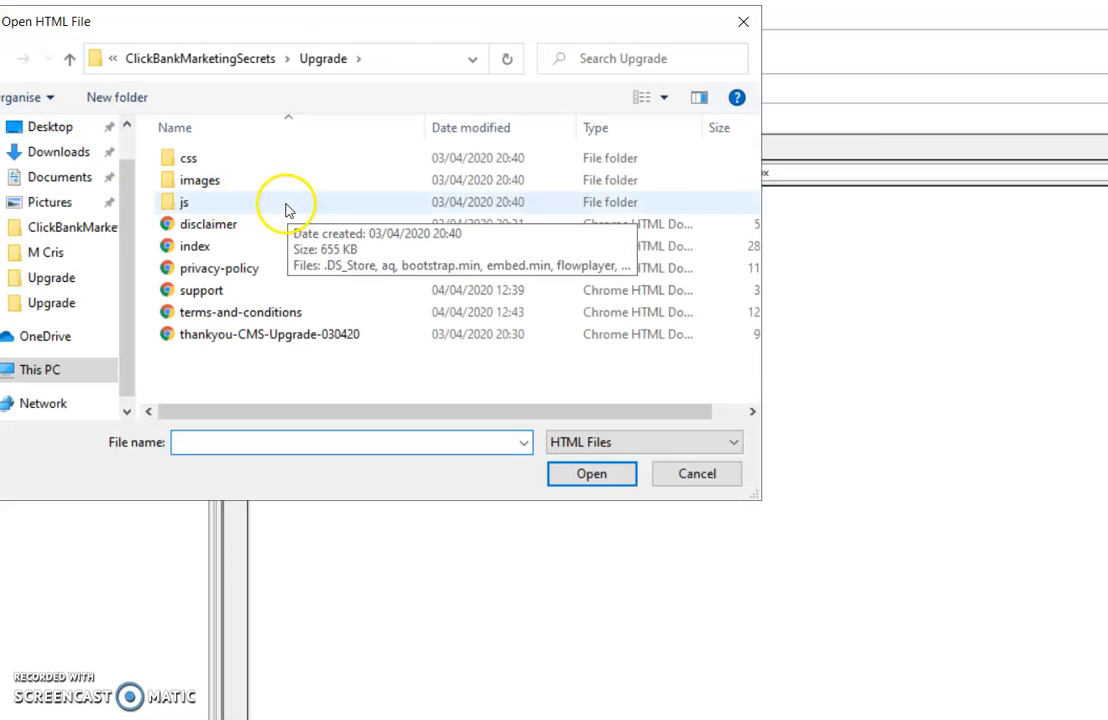
pyautogui.click(193, 244)
pyautogui.click(587, 474)
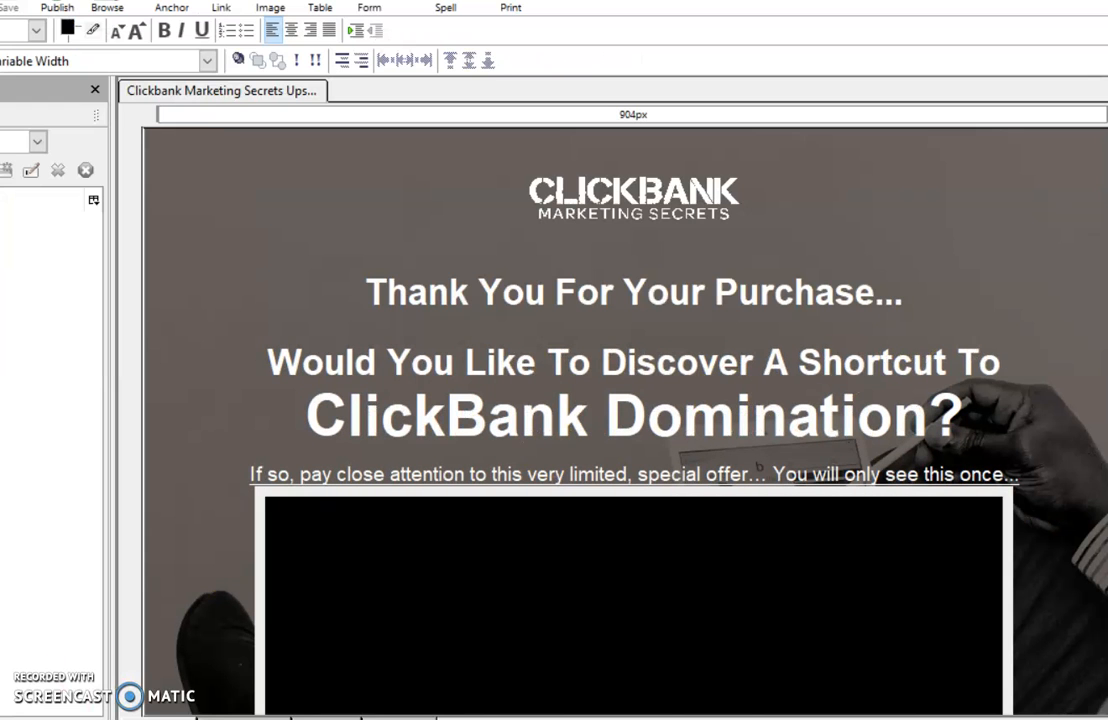
# - Check the image and link properties of the red instant access button below the video, leaving them unchanged
pyautogui.scroll(-8, 625, 420)
pyautogui.scroll(2, 625, 420)
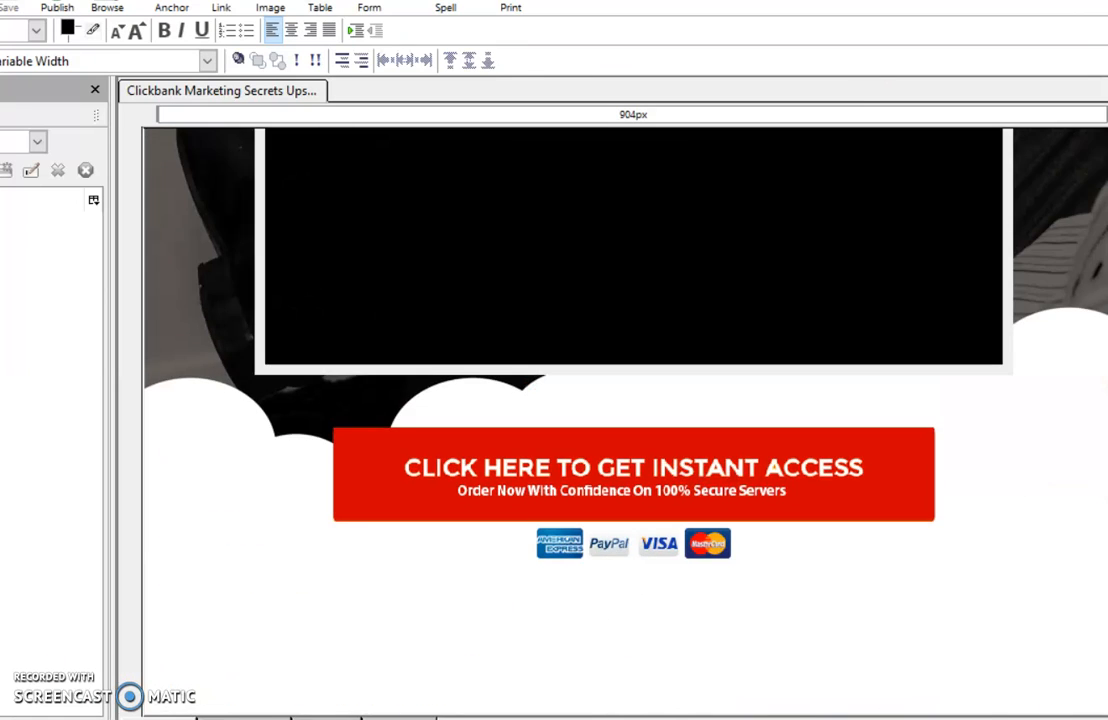
pyautogui.scroll(-1, 625, 420)
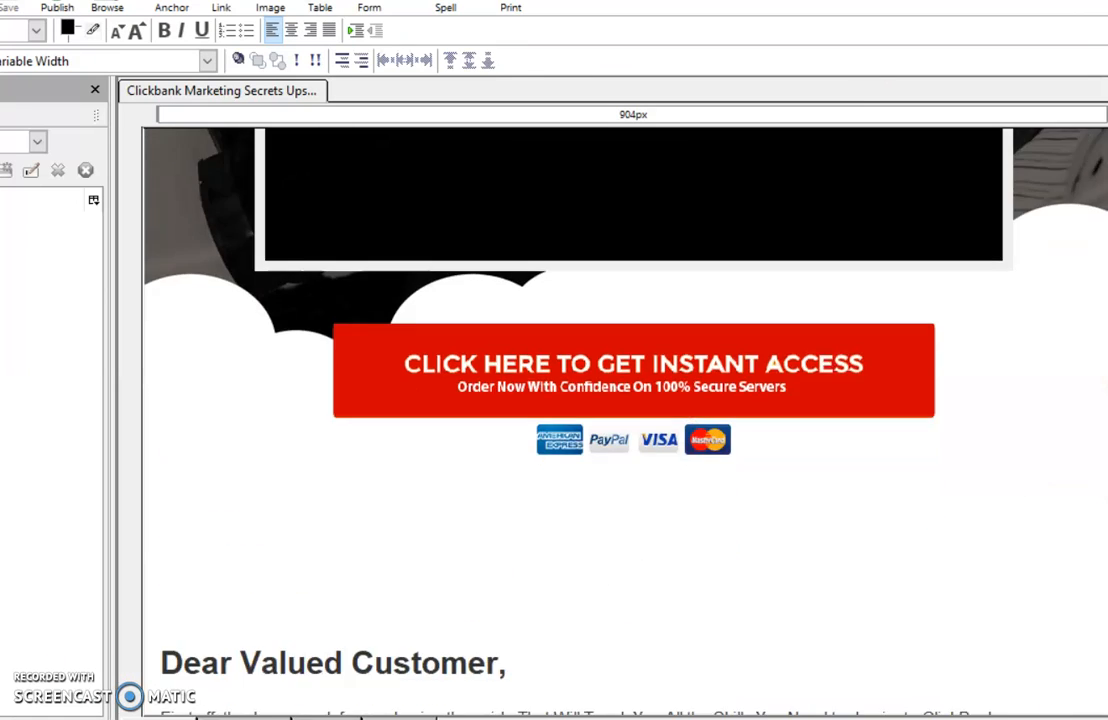
pyautogui.click(422, 280)
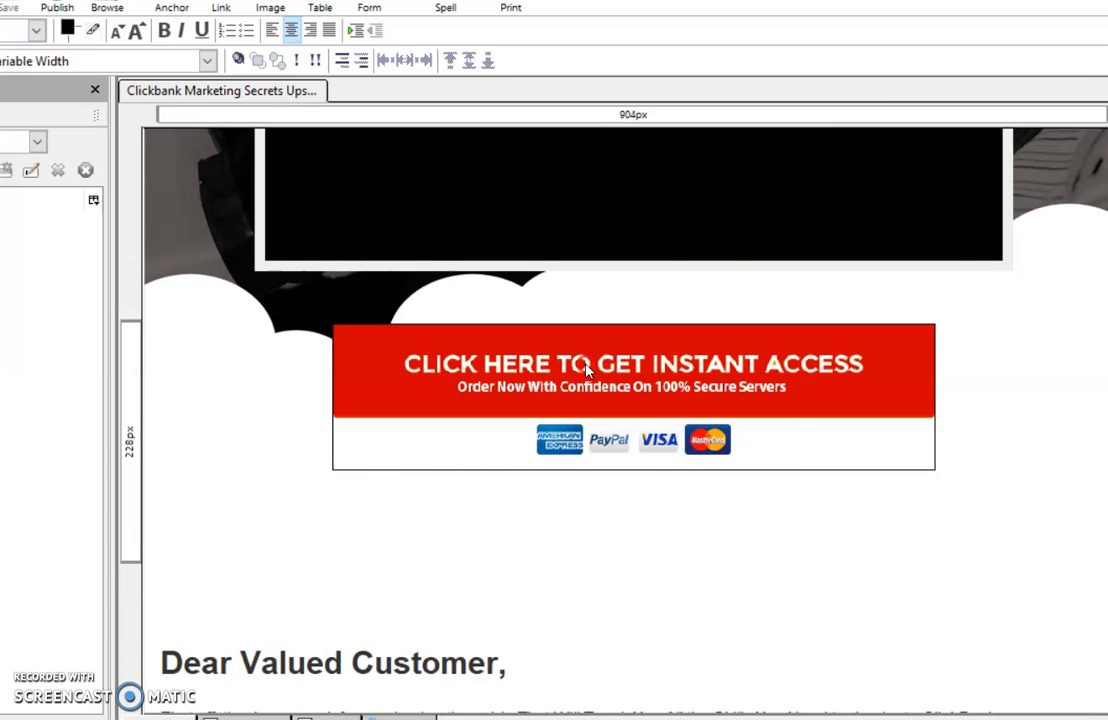
pyautogui.rightClick(588, 370)
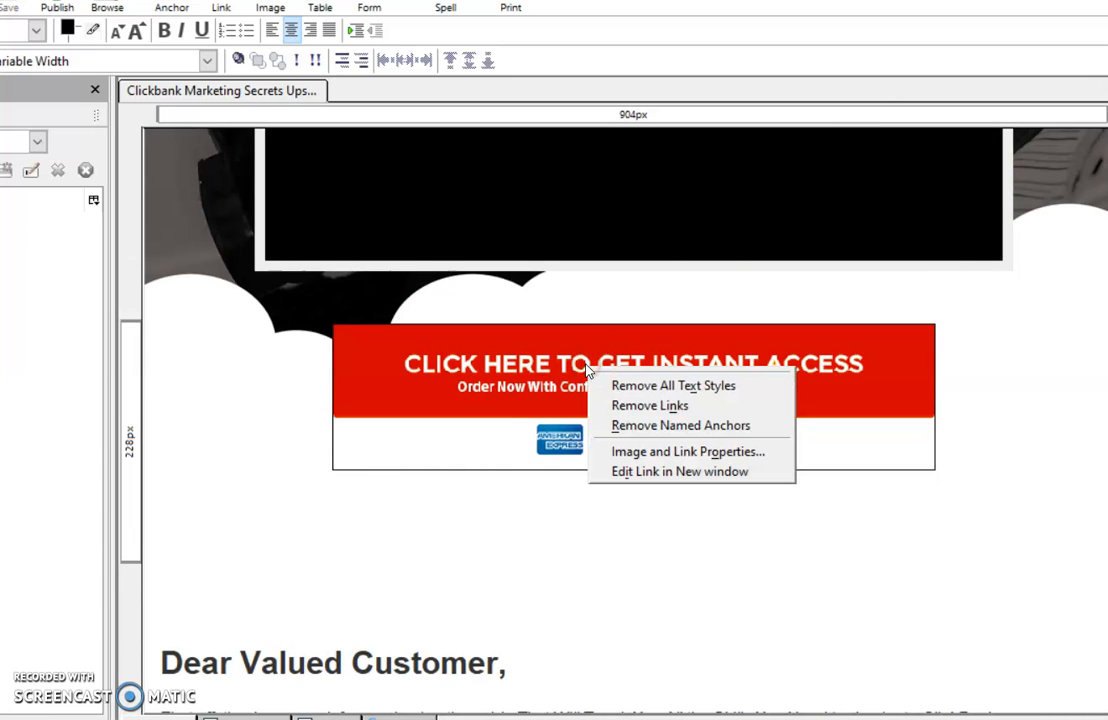
pyautogui.click(646, 453)
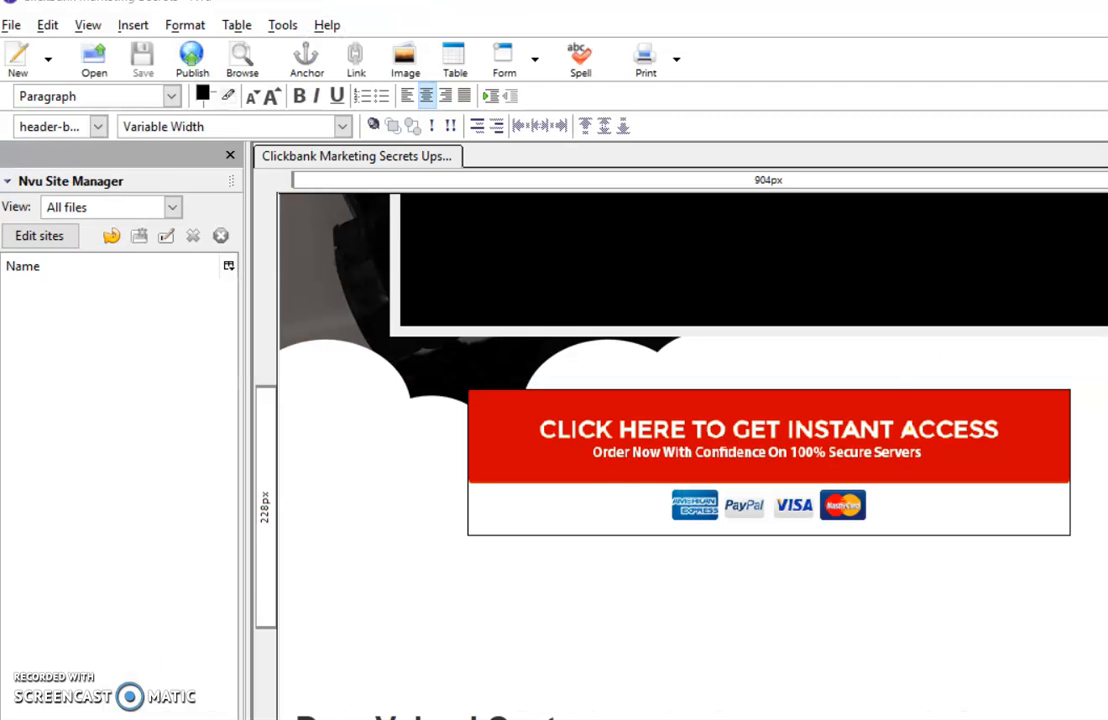
pyautogui.rightClick(532, 382)
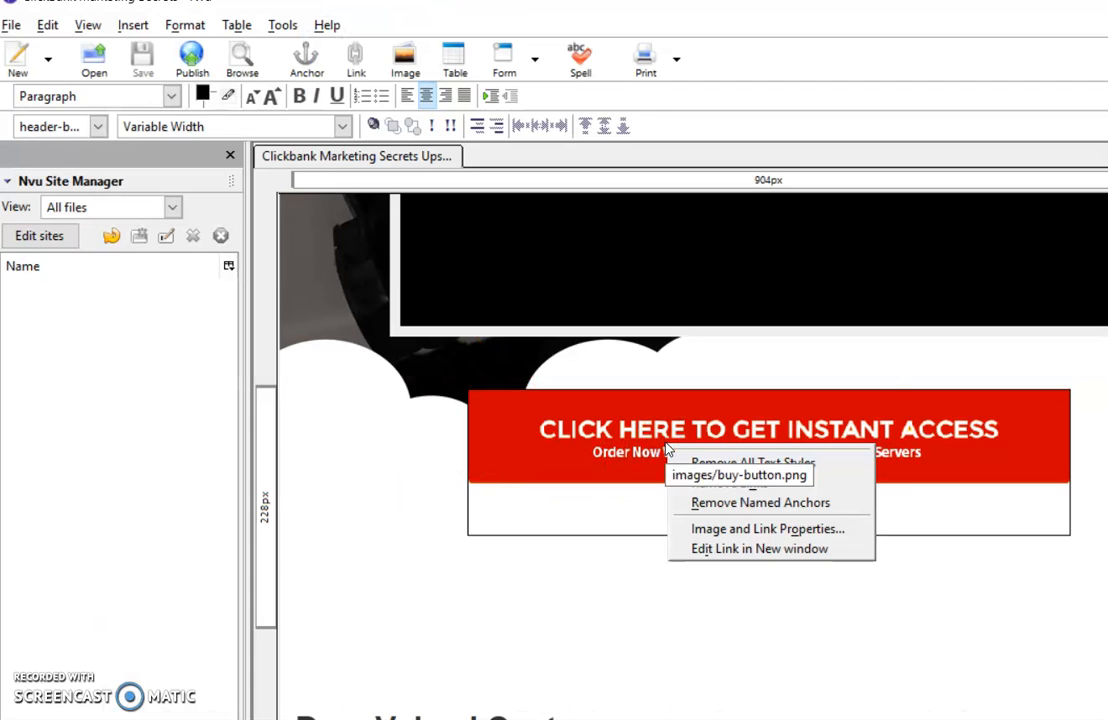
pyautogui.click(713, 529)
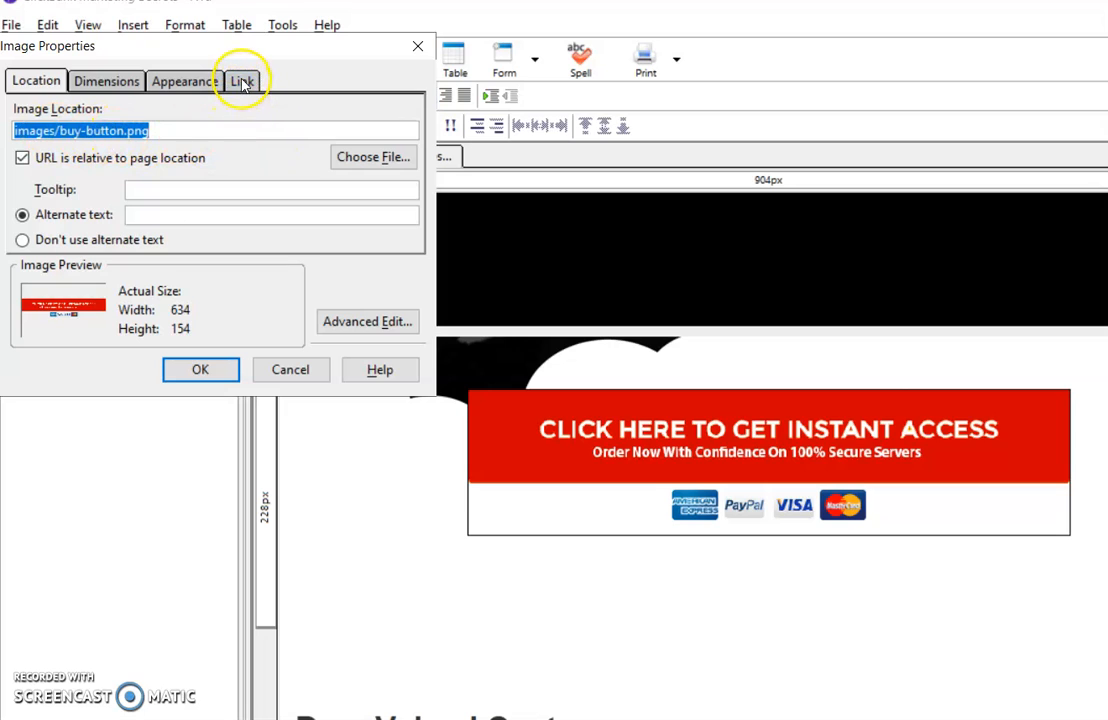
pyautogui.click(287, 369)
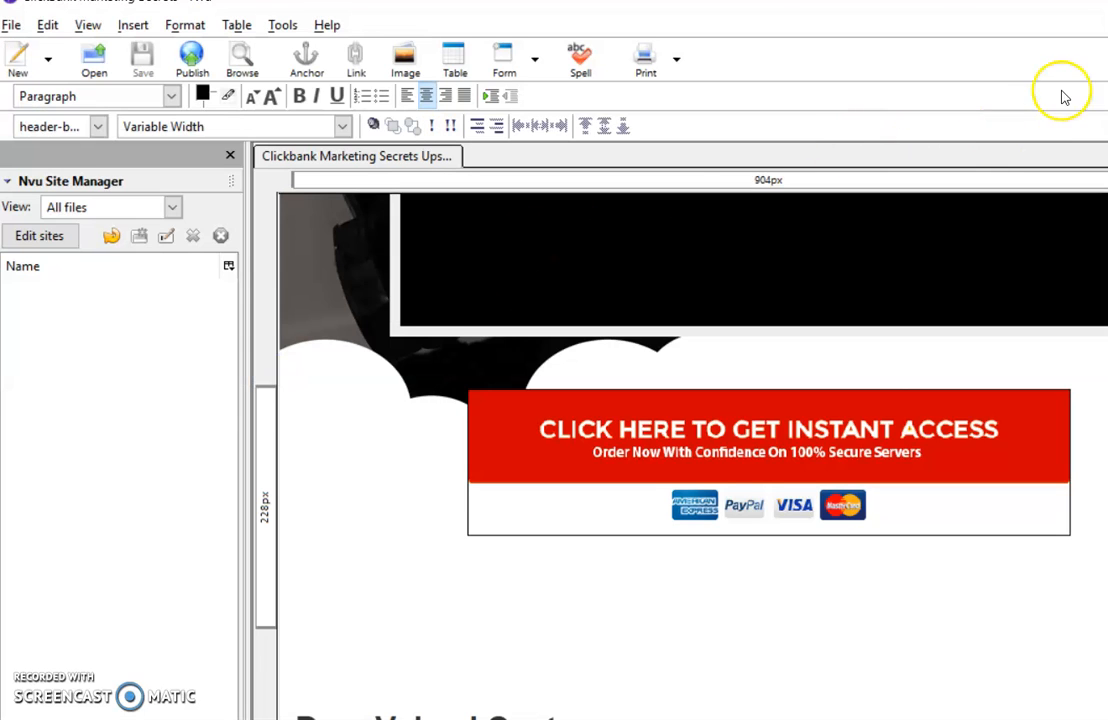
# - Switch back to the site's images folder in File Explorer
pyautogui.click(1106, 2)
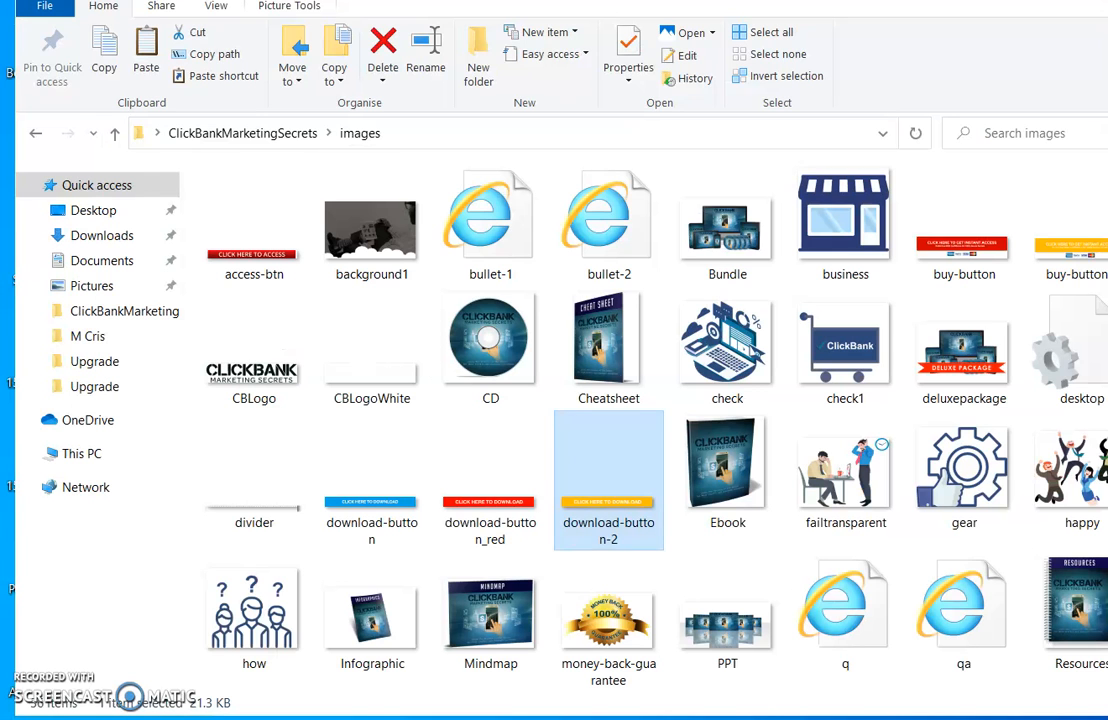
pyautogui.click(1106, 2)
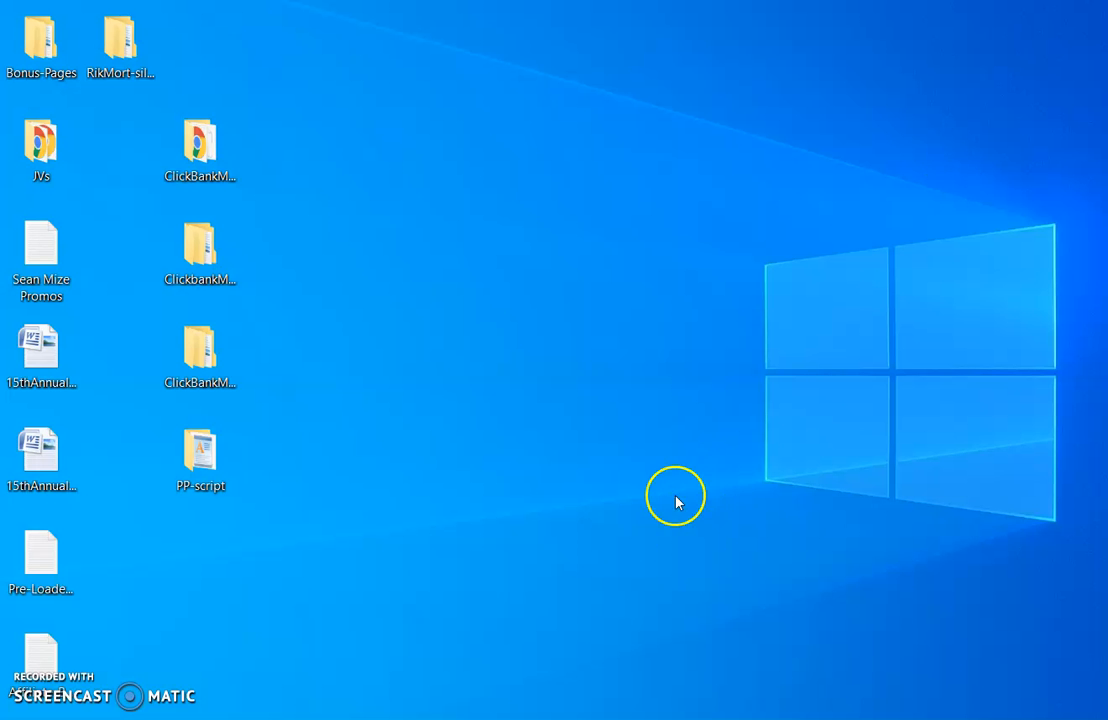
pyautogui.moveTo(228, 718)
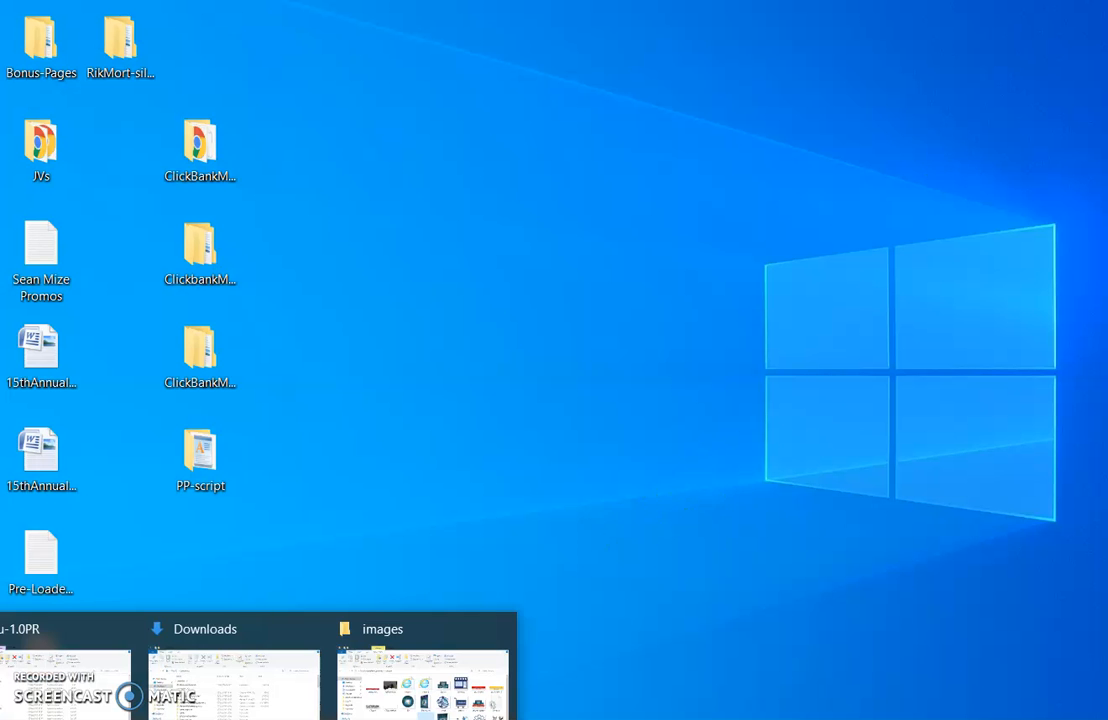
pyautogui.click(396, 672)
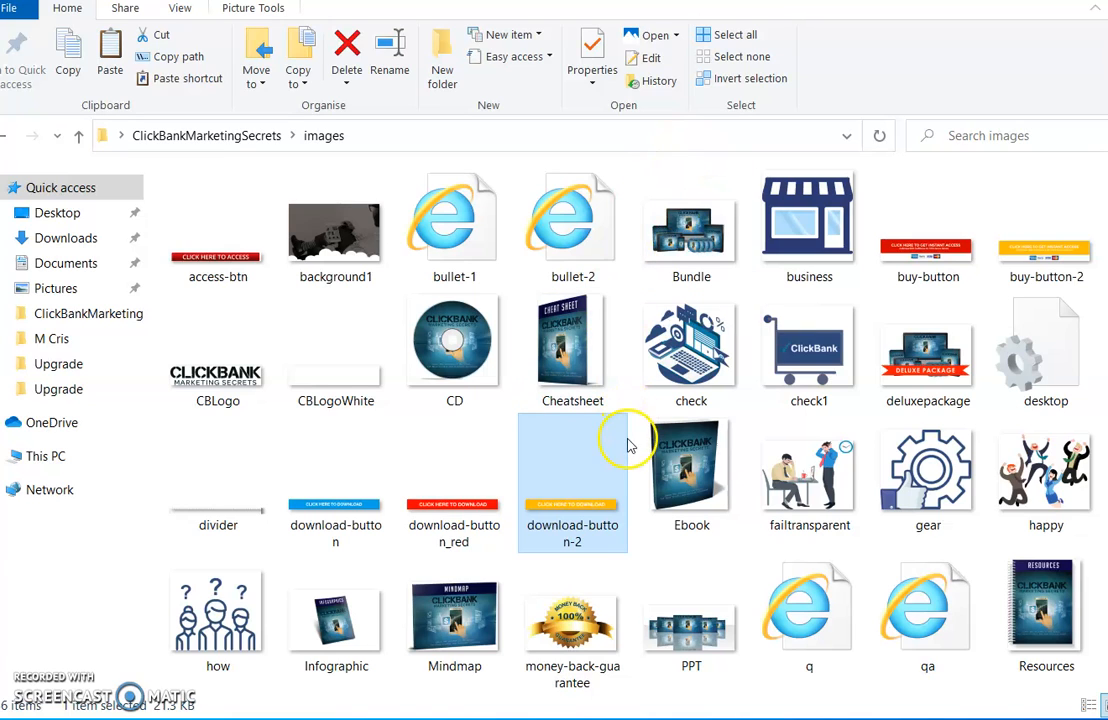
# - Try to rename the buy-button image by adding a prefix in front of its current name
pyautogui.click(928, 278)
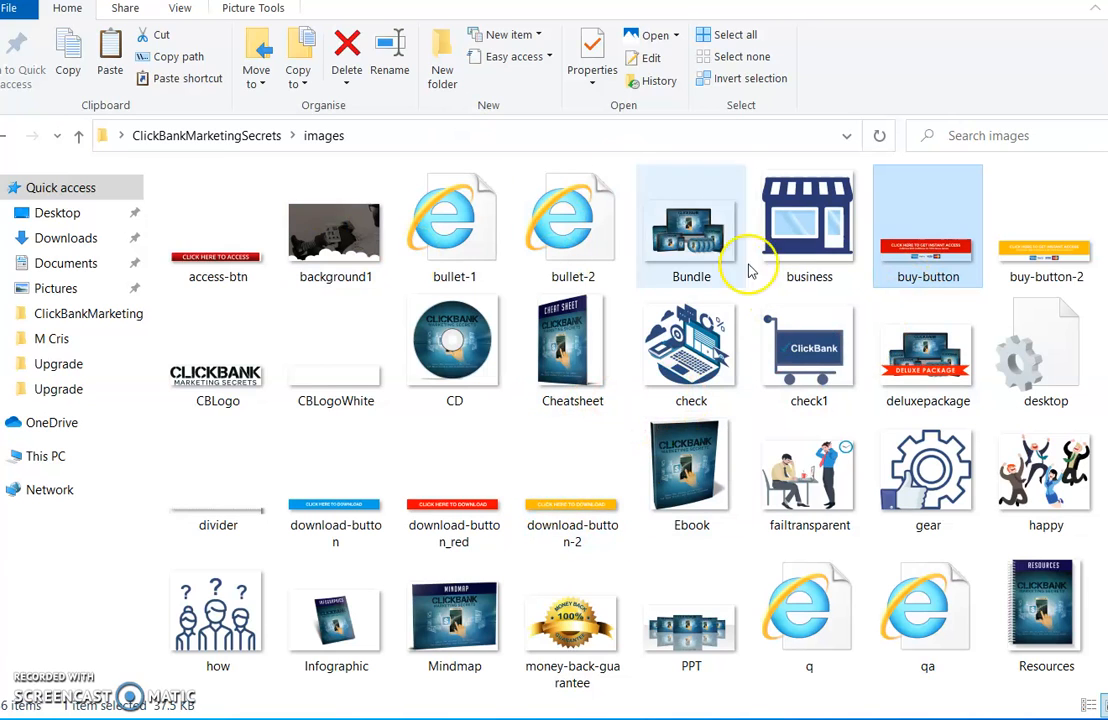
pyautogui.moveTo(925, 262)
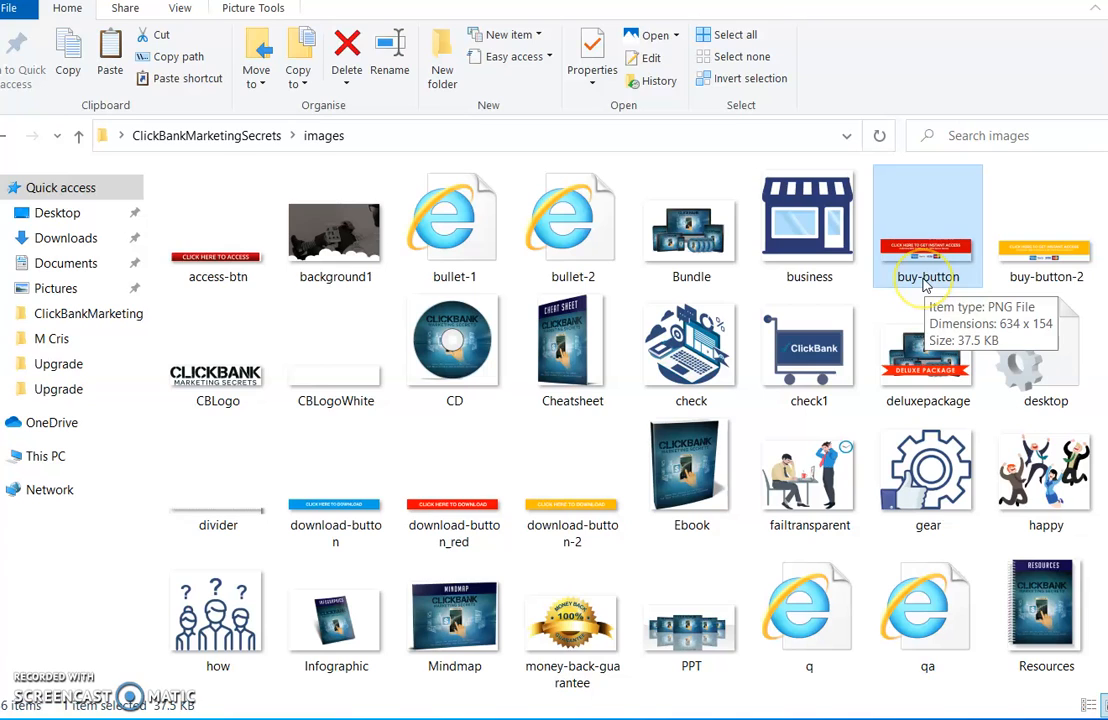
pyautogui.click(926, 278)
pyautogui.rightClick(926, 280)
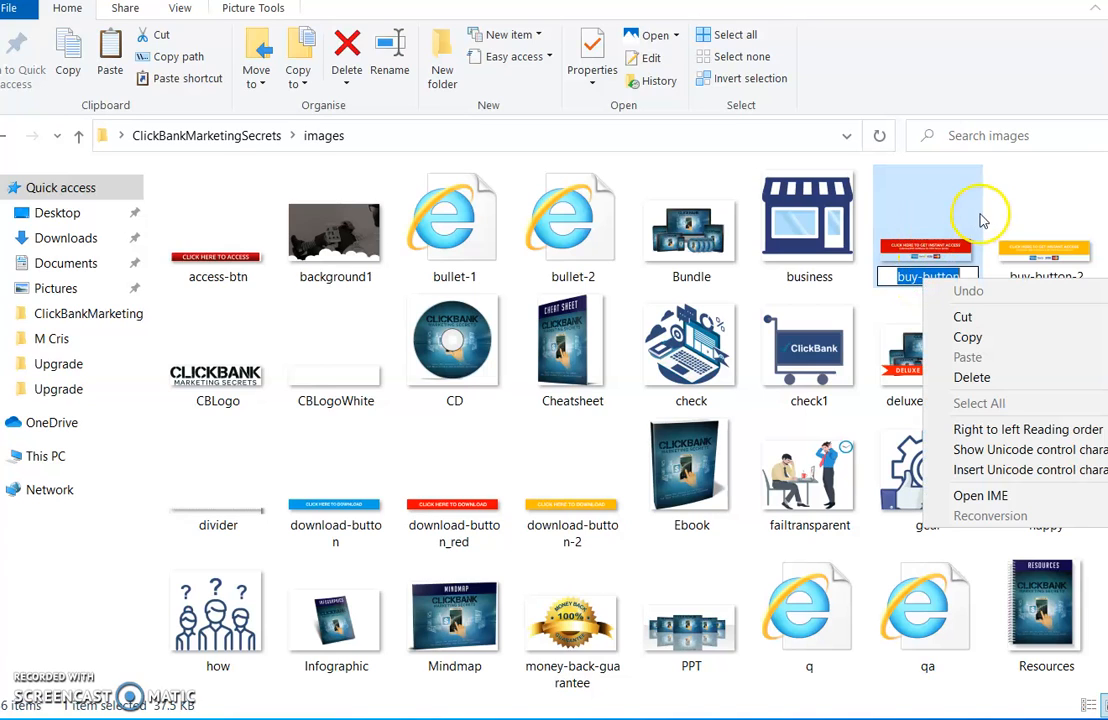
pyautogui.click(943, 214)
pyautogui.click(930, 278)
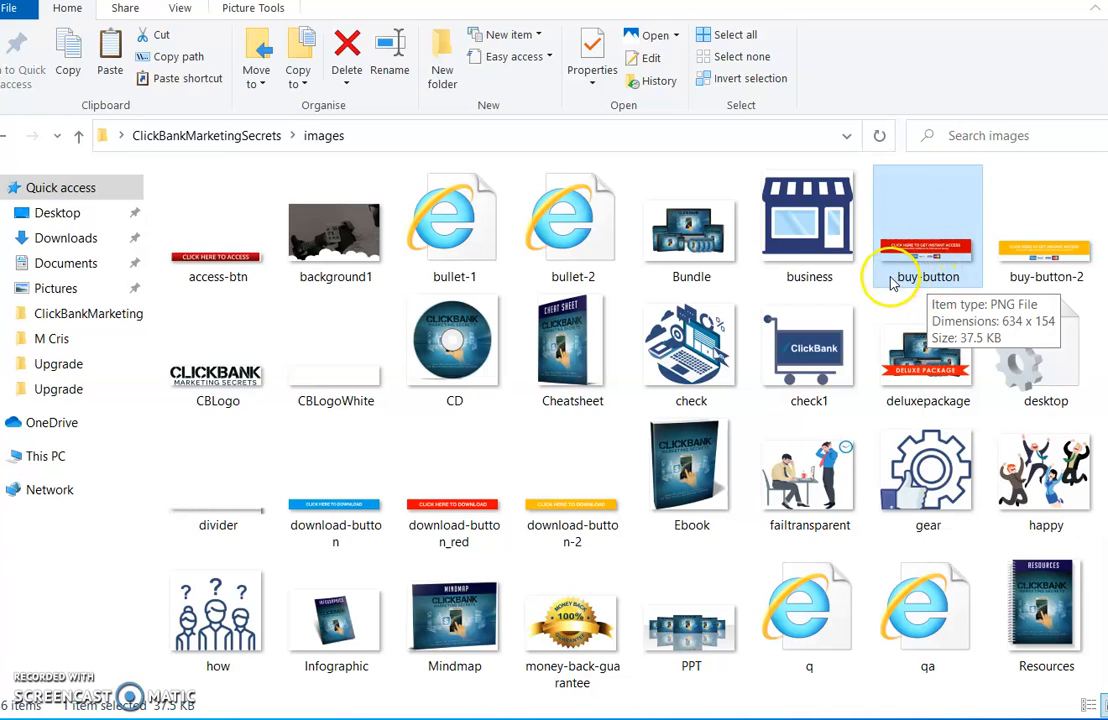
pyautogui.click(927, 280)
pyautogui.click(927, 267)
pyautogui.click(923, 280)
pyautogui.click(921, 280)
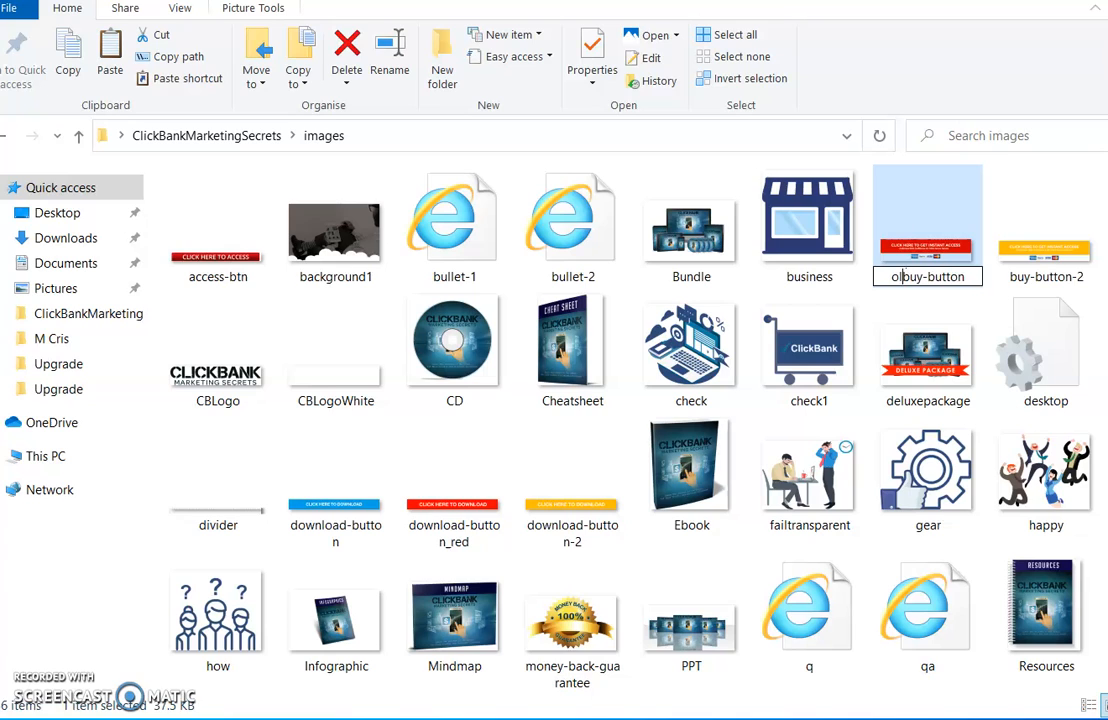
pyautogui.click(1008, 215)
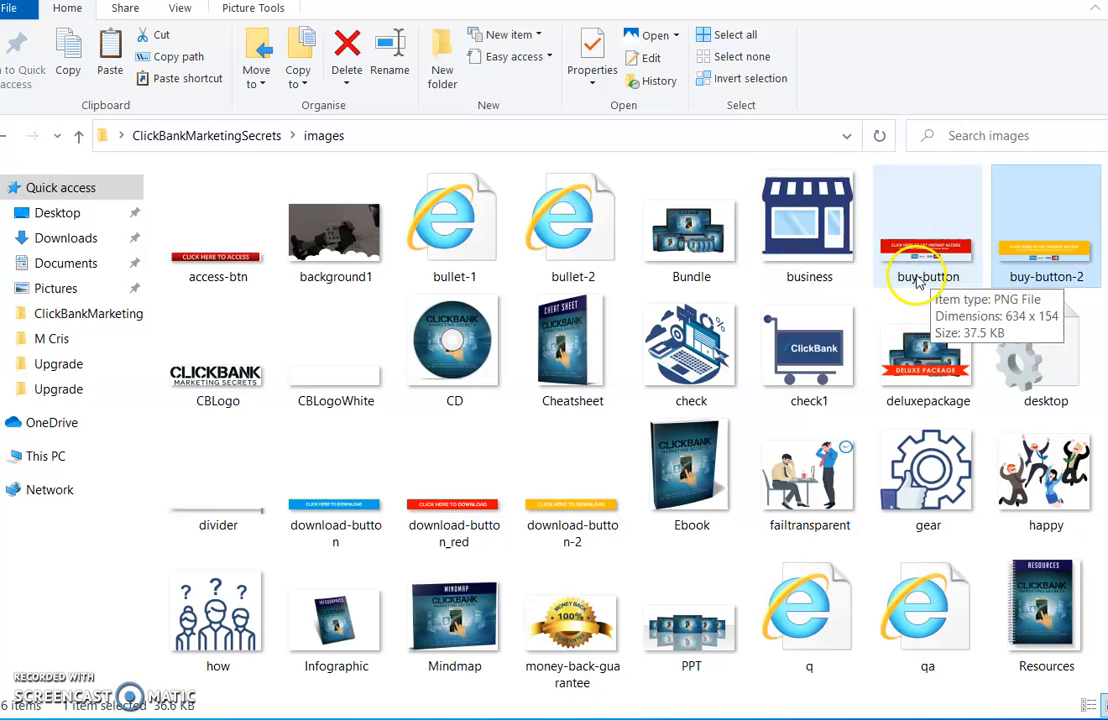
pyautogui.click(918, 278)
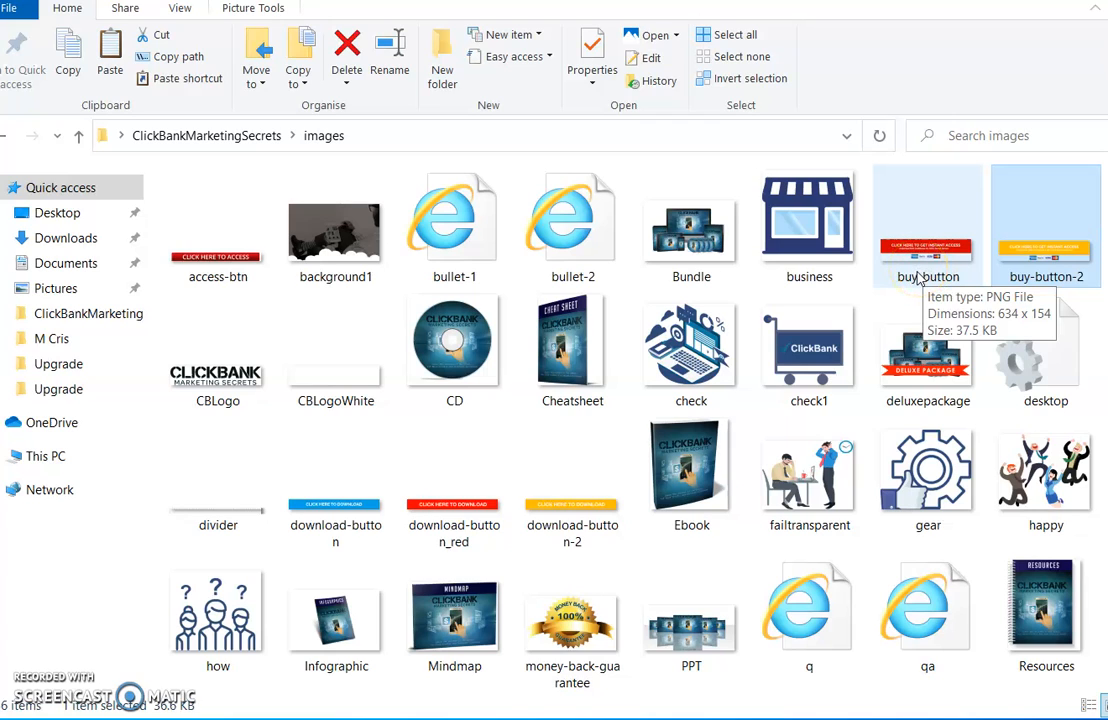
pyautogui.click(916, 278)
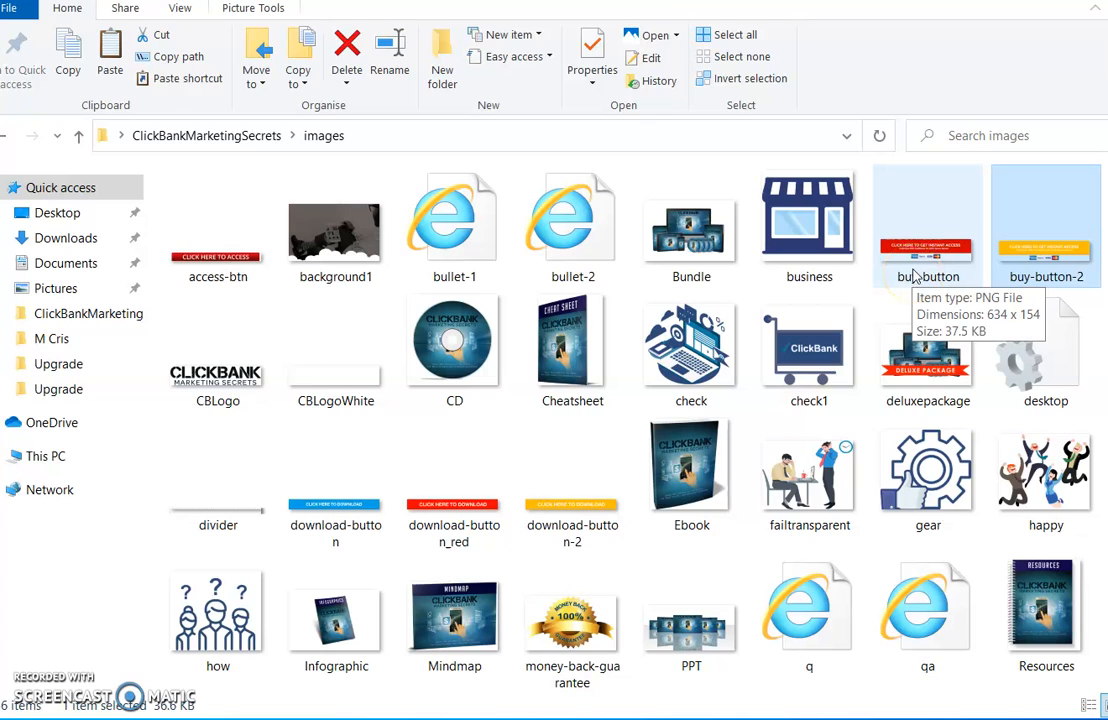
pyautogui.click(922, 258)
# - Switch to the blank Word document, insert a single-cell table, and add an empty line above it
pyautogui.click(1016, 1)
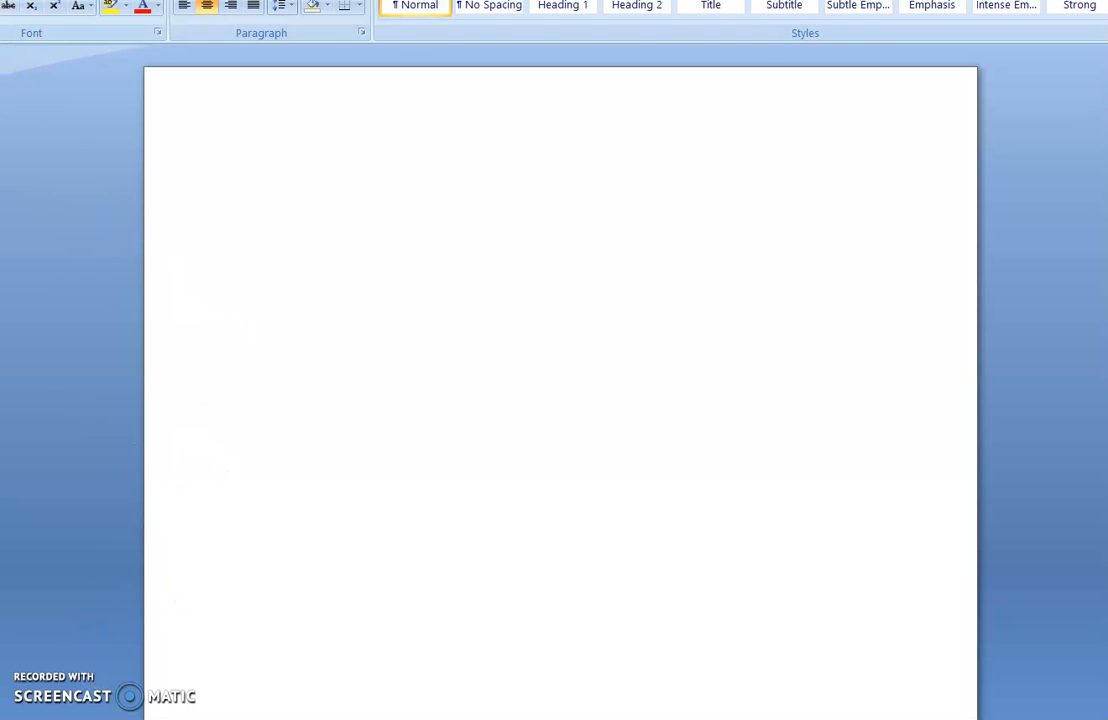
pyautogui.hotkey('alt', 'n')
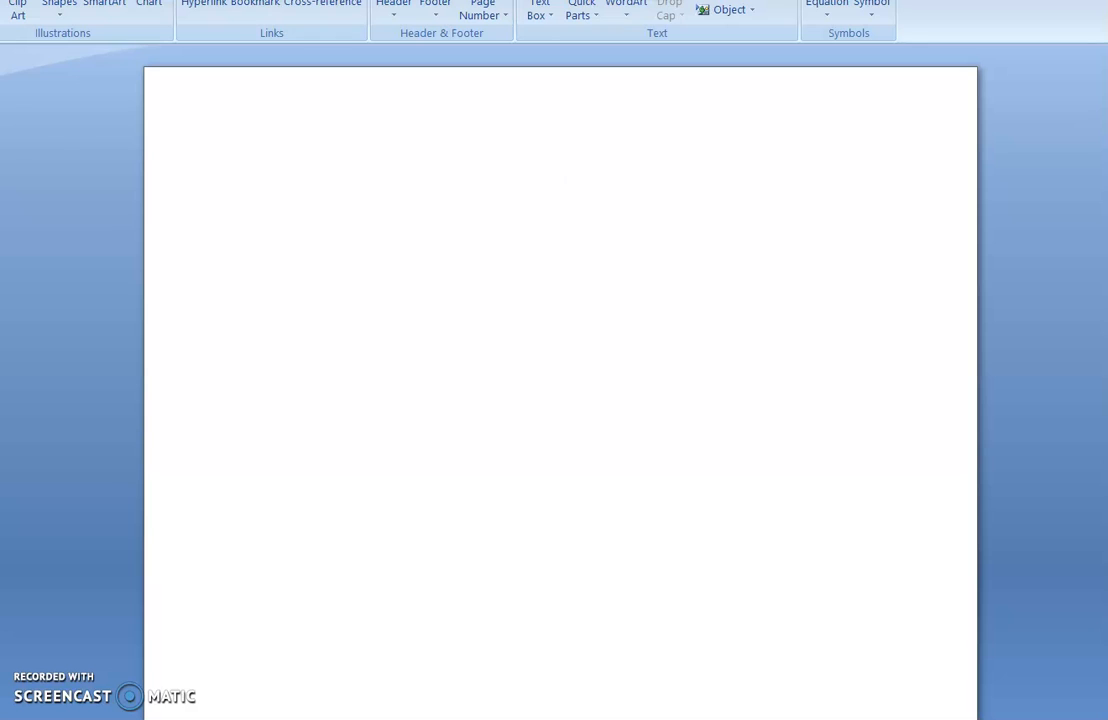
pyautogui.click(0, 8)
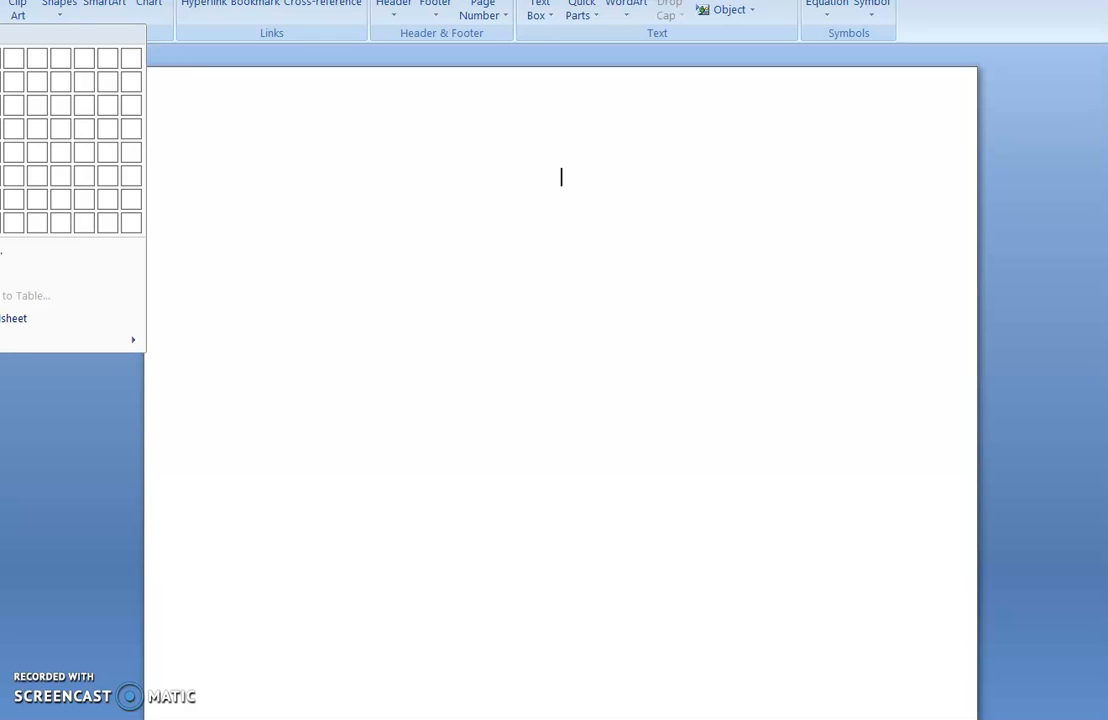
pyautogui.click(0, 58)
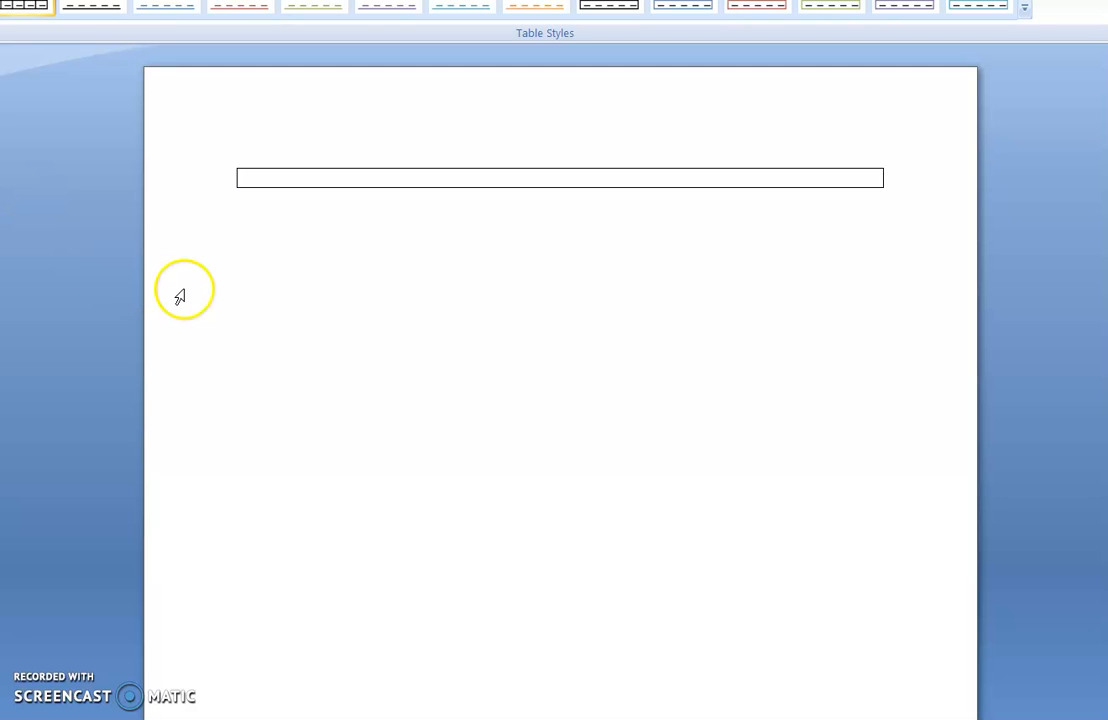
pyautogui.press('Return')
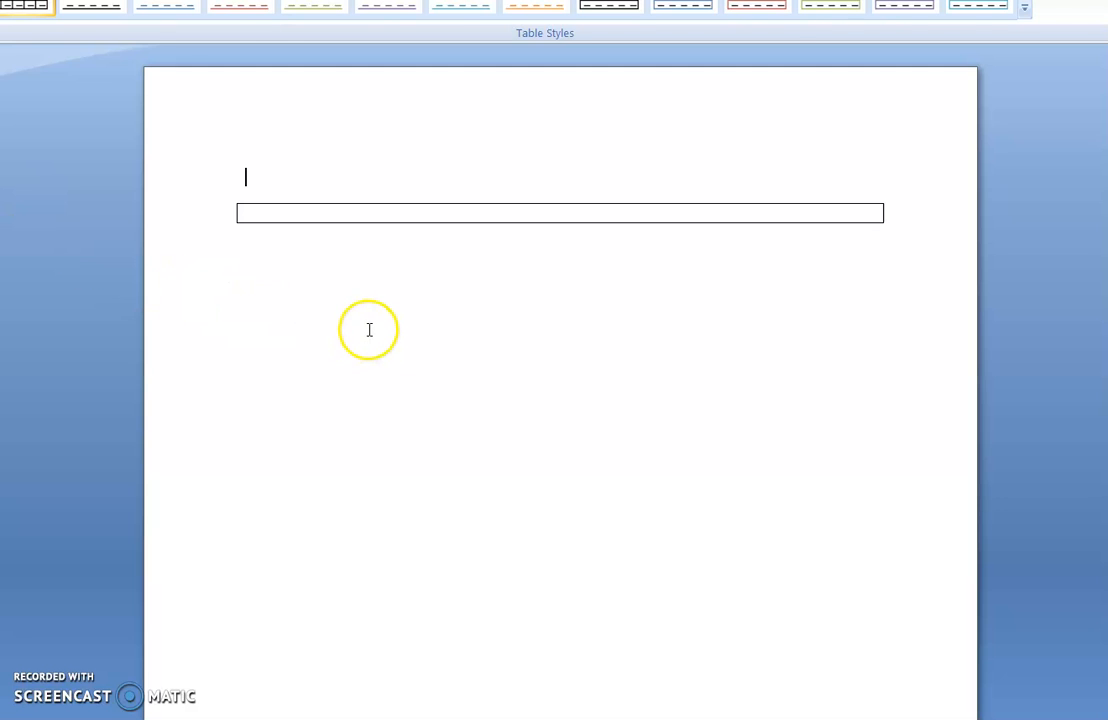
# - Add blank lines inside the table cell and enter the centered text "Free Download – Click Here" on the middle line
pyautogui.click(544, 216)
pyautogui.press('Return')
pyautogui.press('Return')
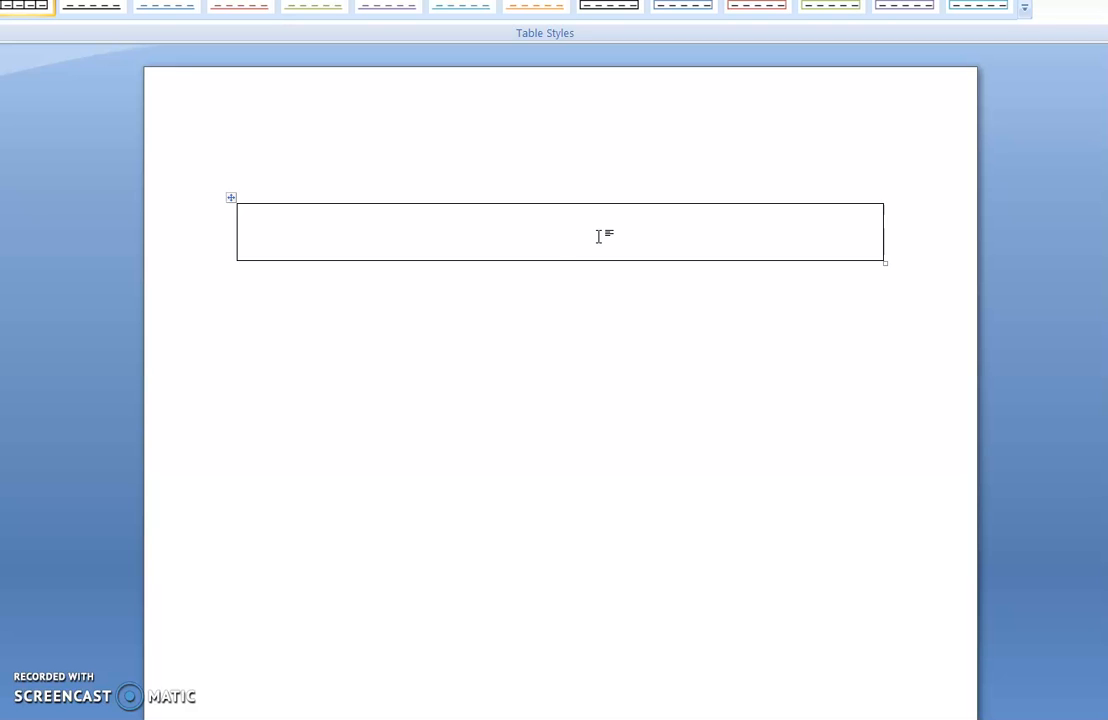
pyautogui.write('Free Download -Click Here')
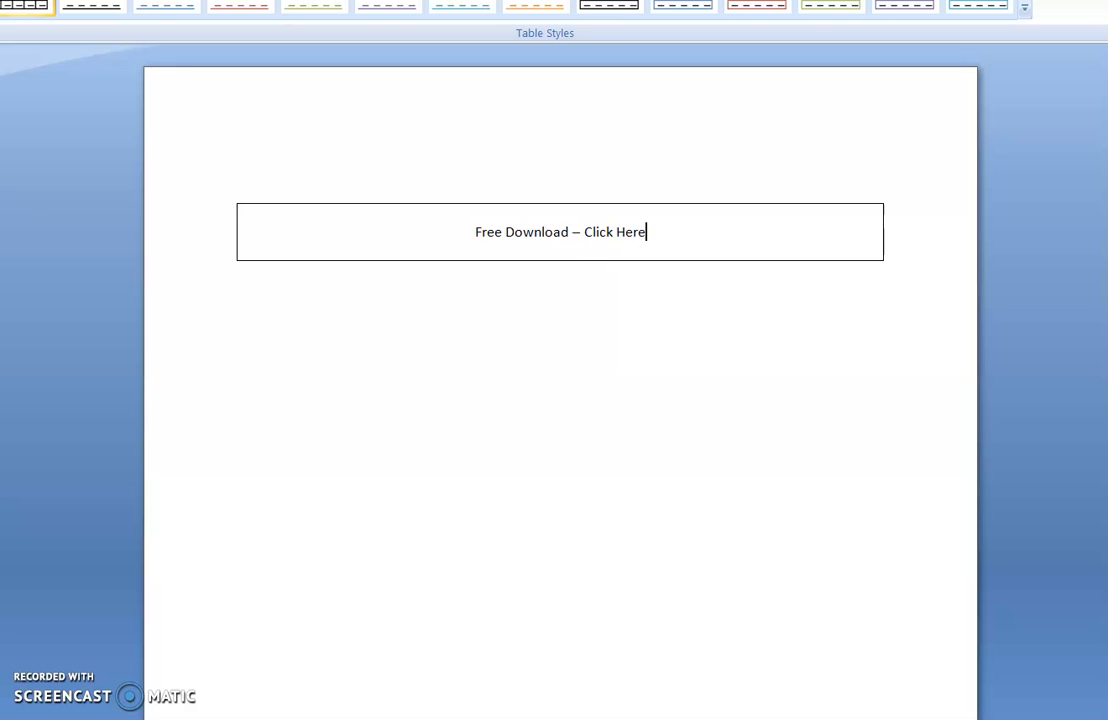
# - Format the "Free Download – Click Here" text as bold, size 36, in the standard dark red color
pyautogui.moveTo(476, 231); pyautogui.dragTo(634, 231)
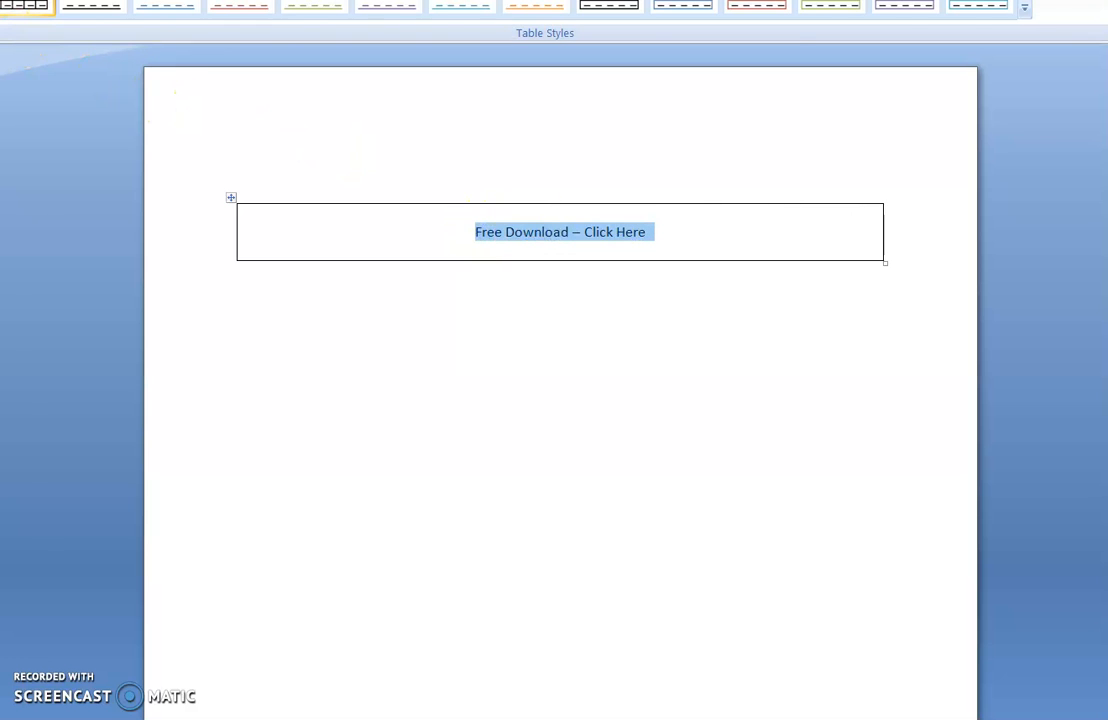
pyautogui.hotkey('alt', 'h')
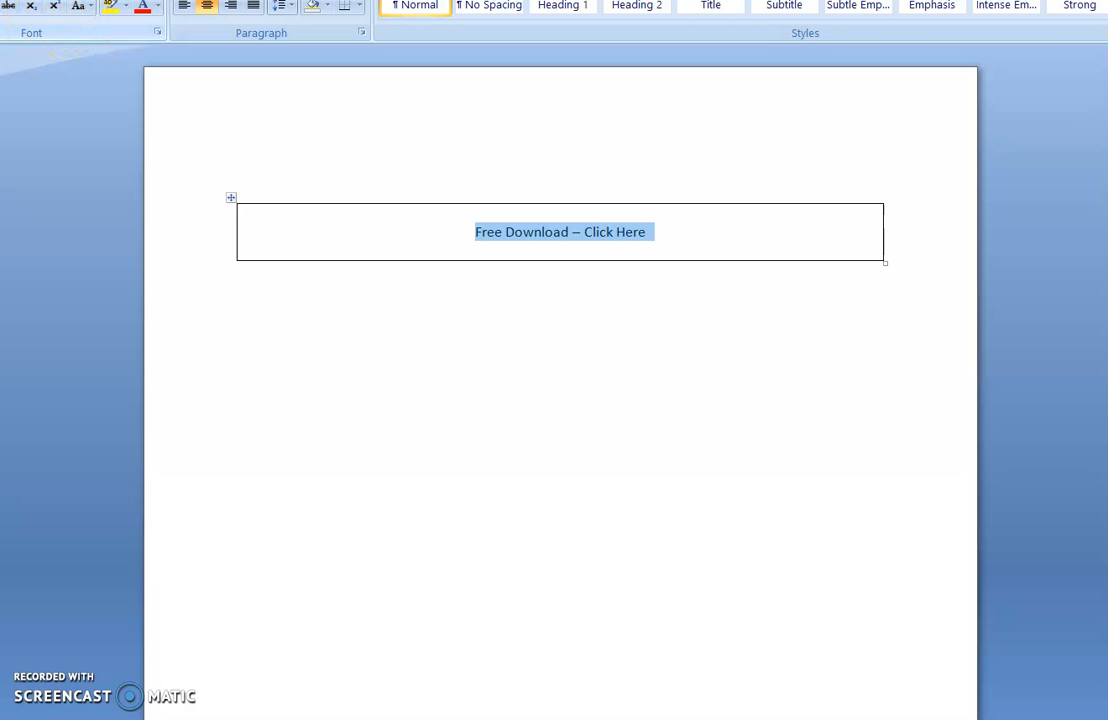
pyautogui.hotkey('ctrl', 'b')
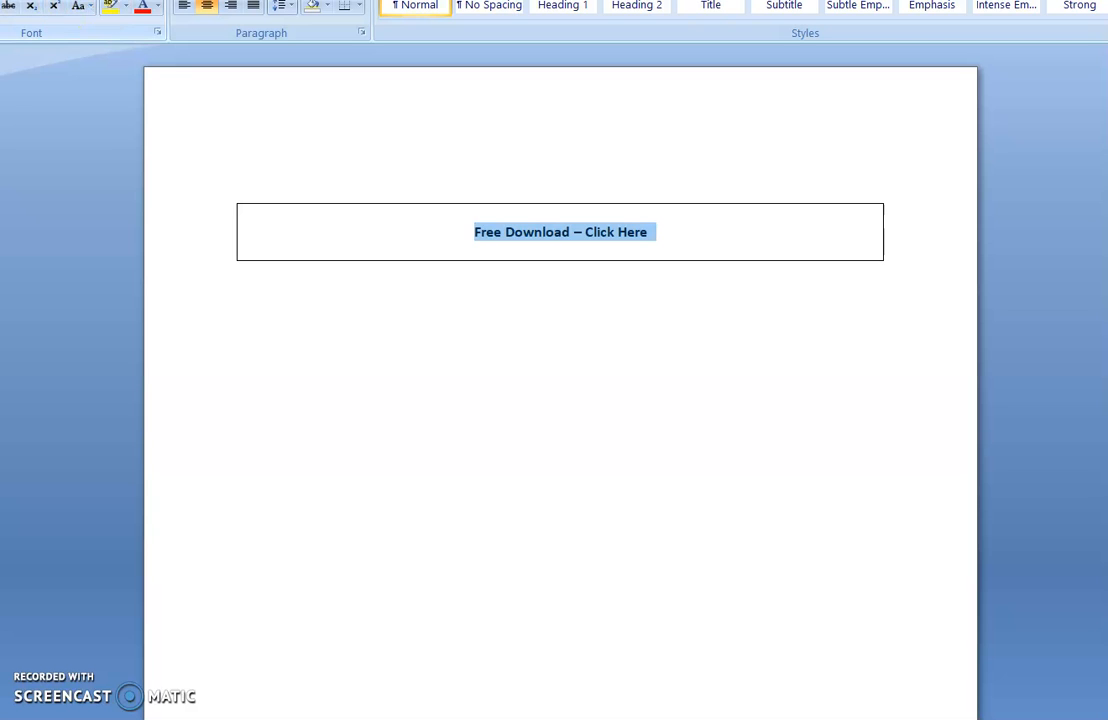
pyautogui.click(84, 1)
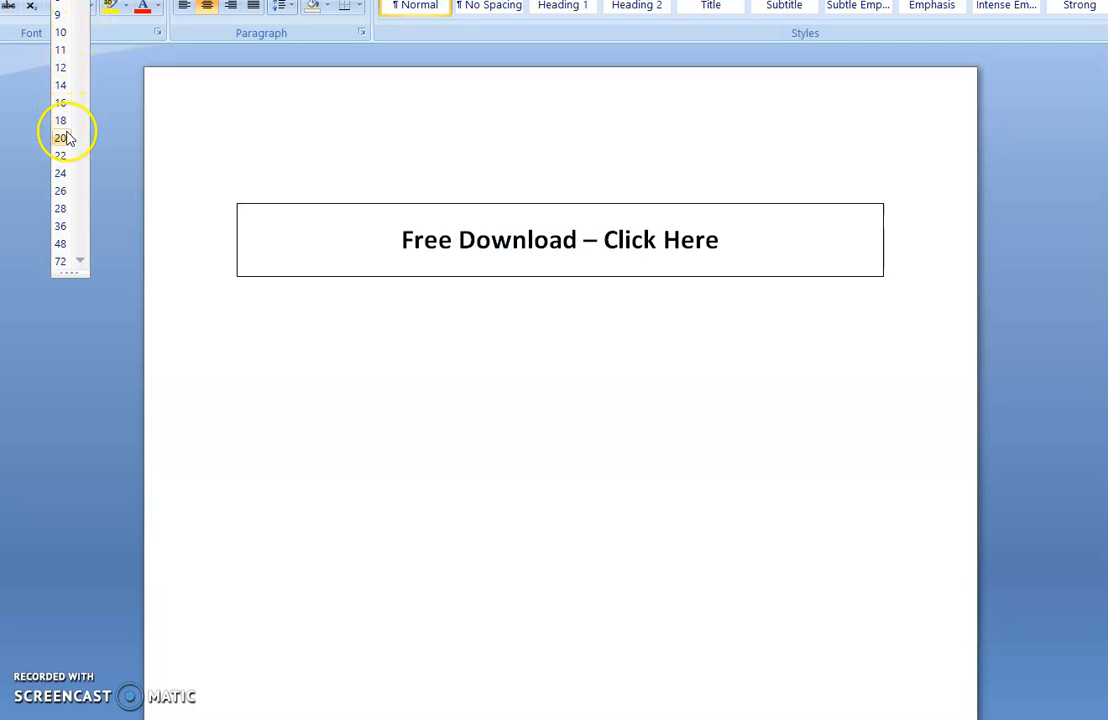
pyautogui.click(62, 227)
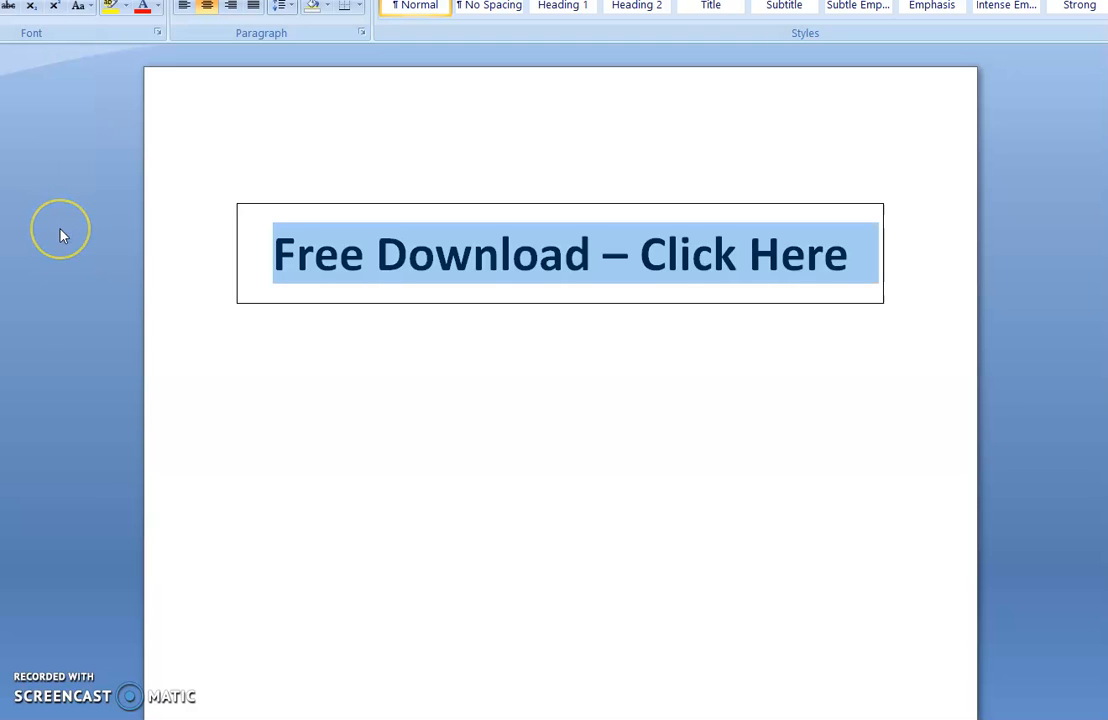
pyautogui.click(157, 8)
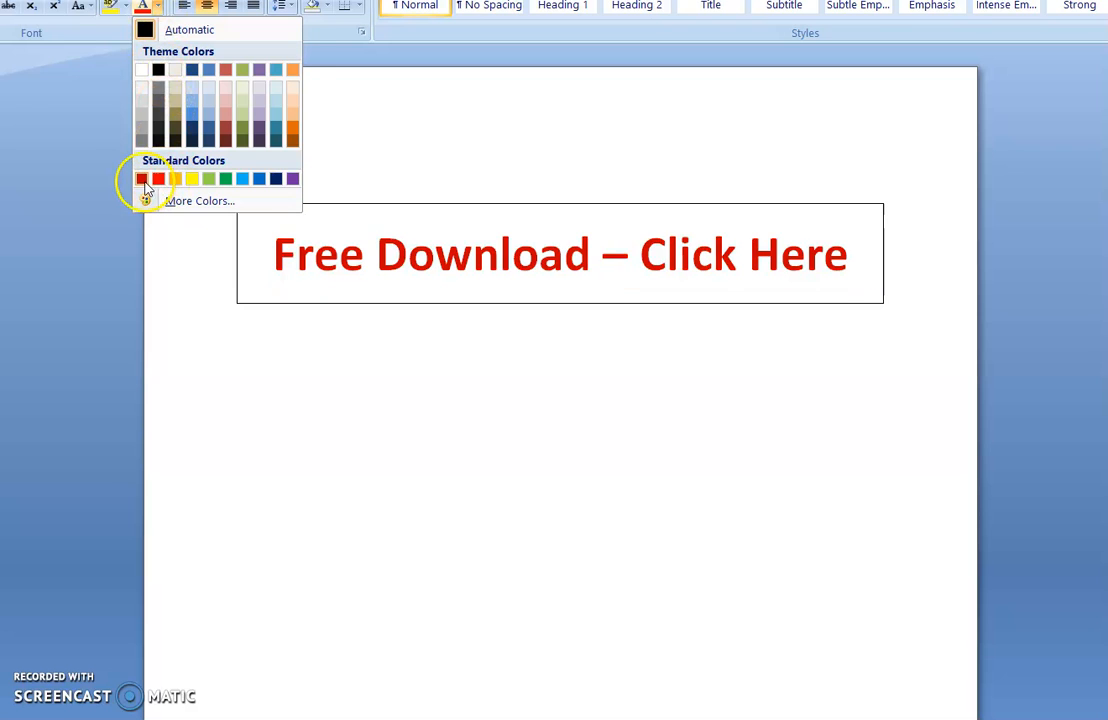
pyautogui.click(142, 179)
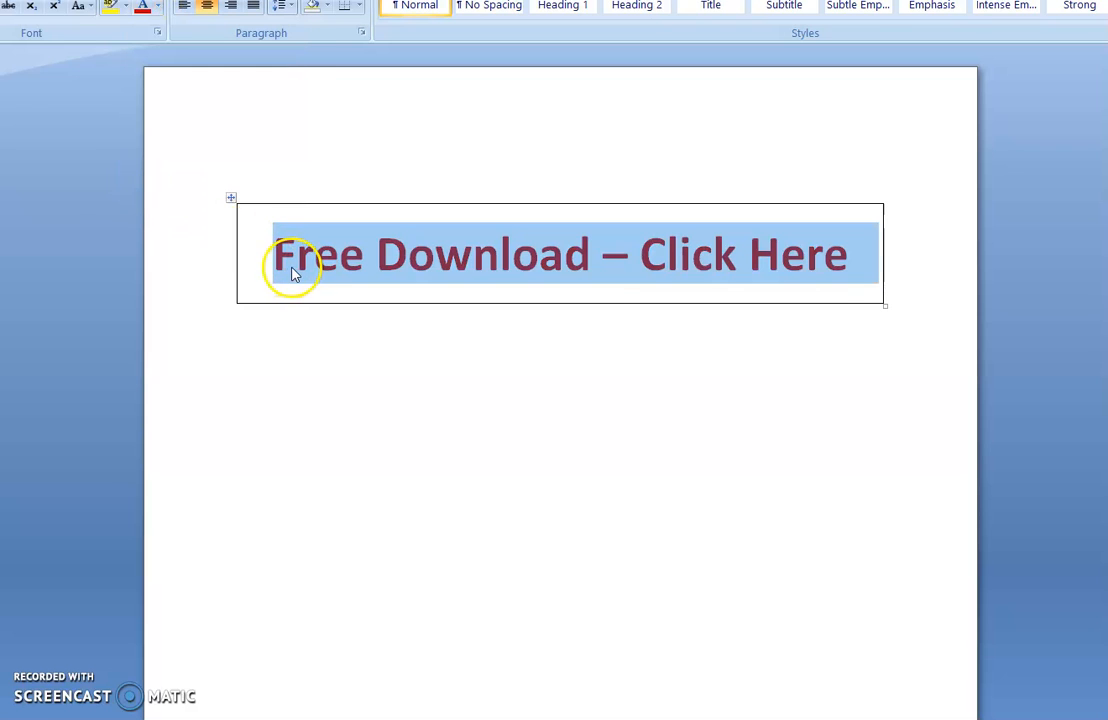
pyautogui.click(270, 214)
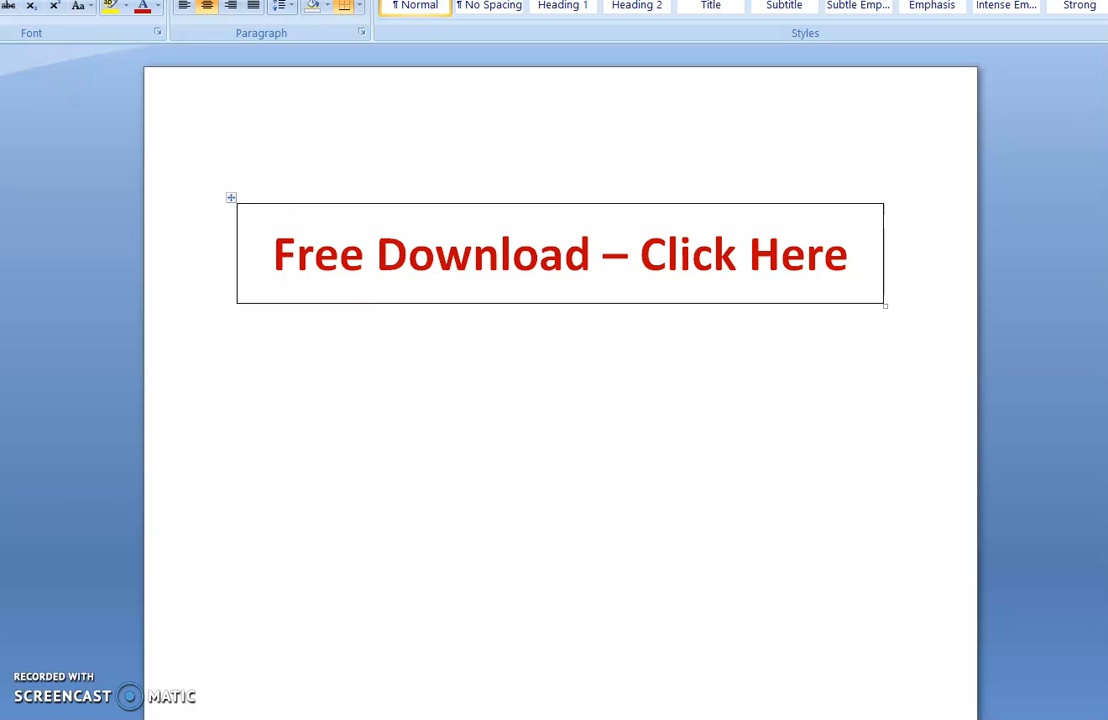
pyautogui.hotkey('ctrl', 's')
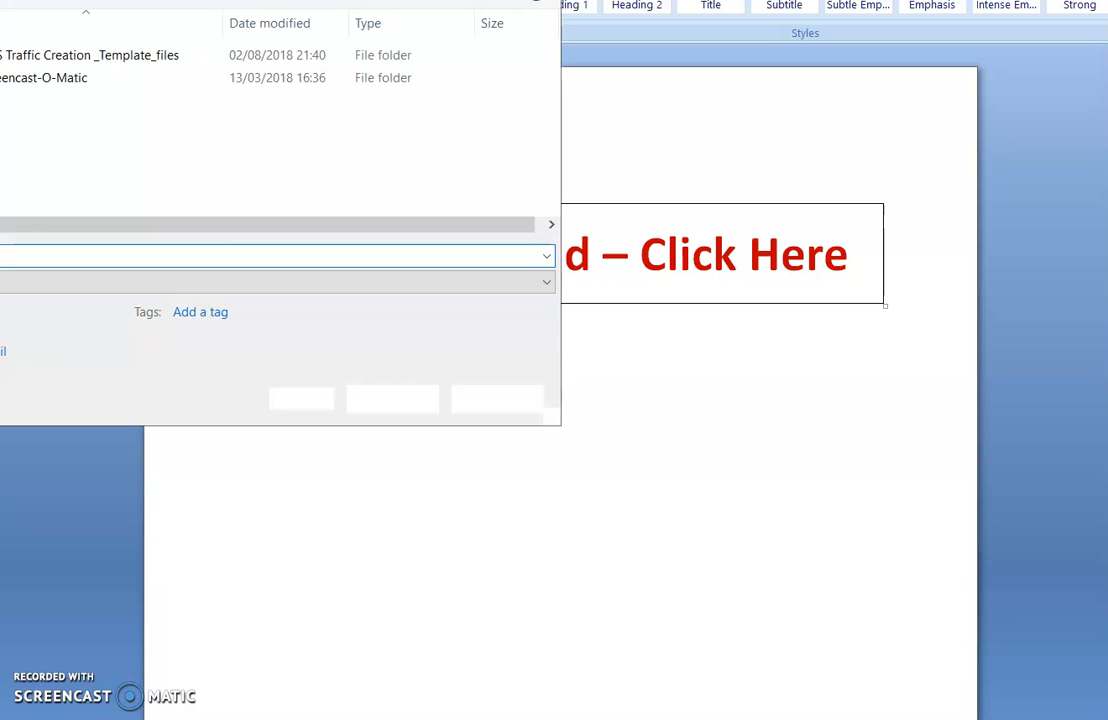
pyautogui.click(394, 399)
pyautogui.click(421, 384)
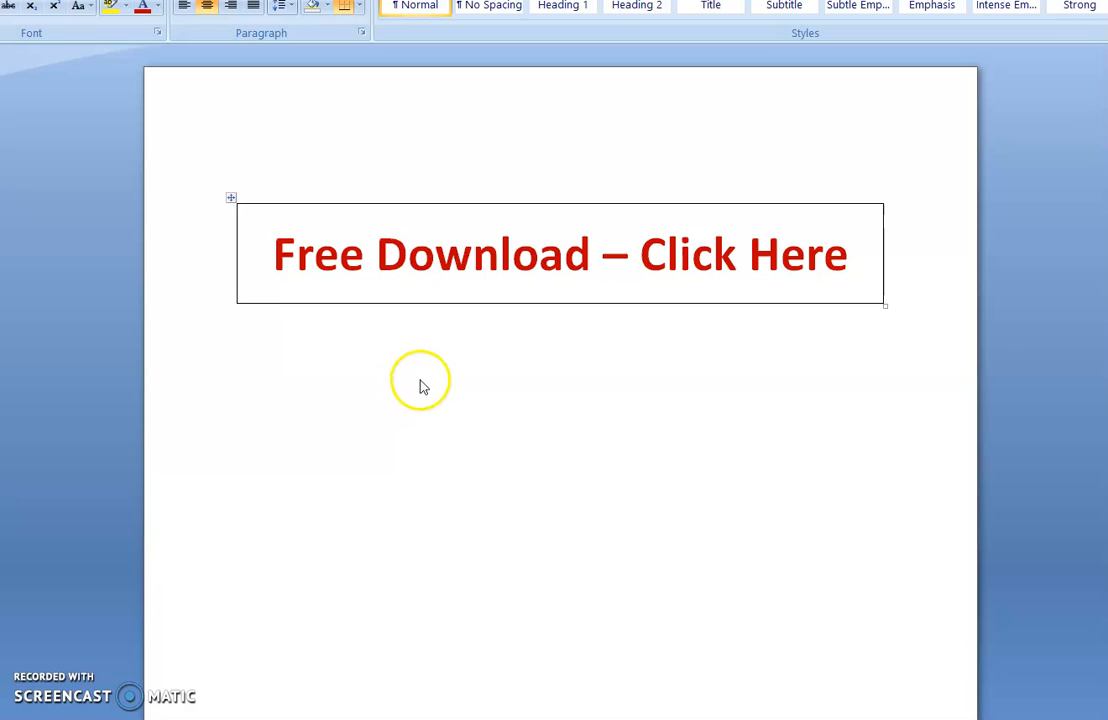
# - Compare border line styles for the table and choose a Box border with the 3 pt thin-and-thick double line
pyautogui.rightClick(345, 219)
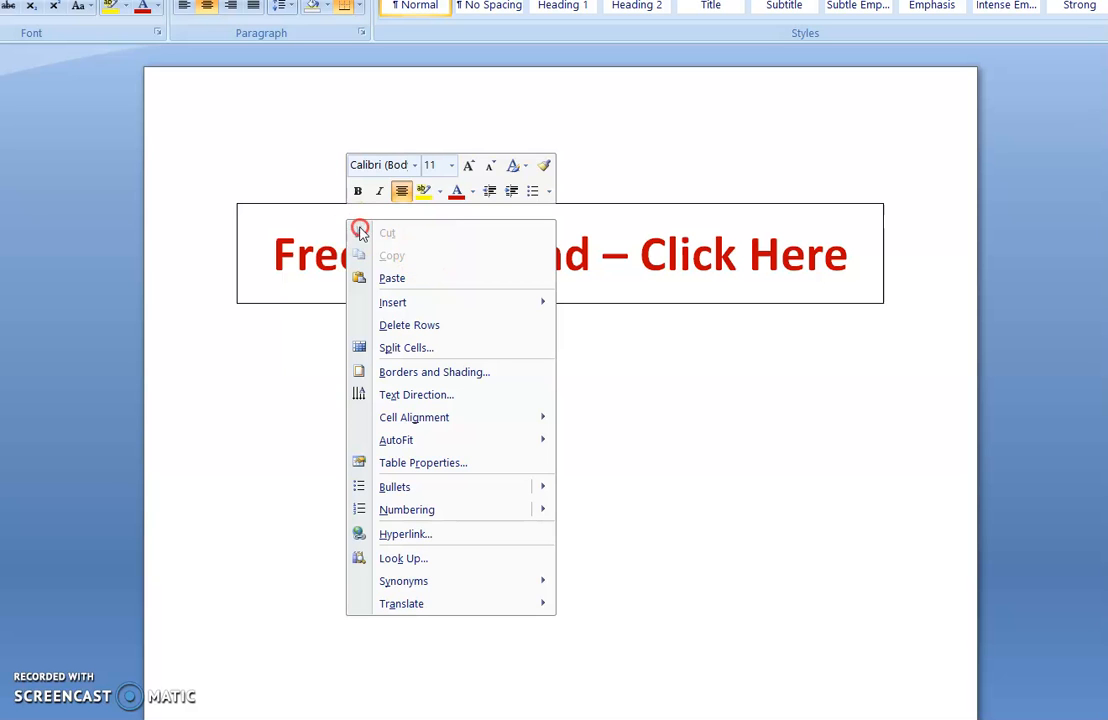
pyautogui.click(422, 372)
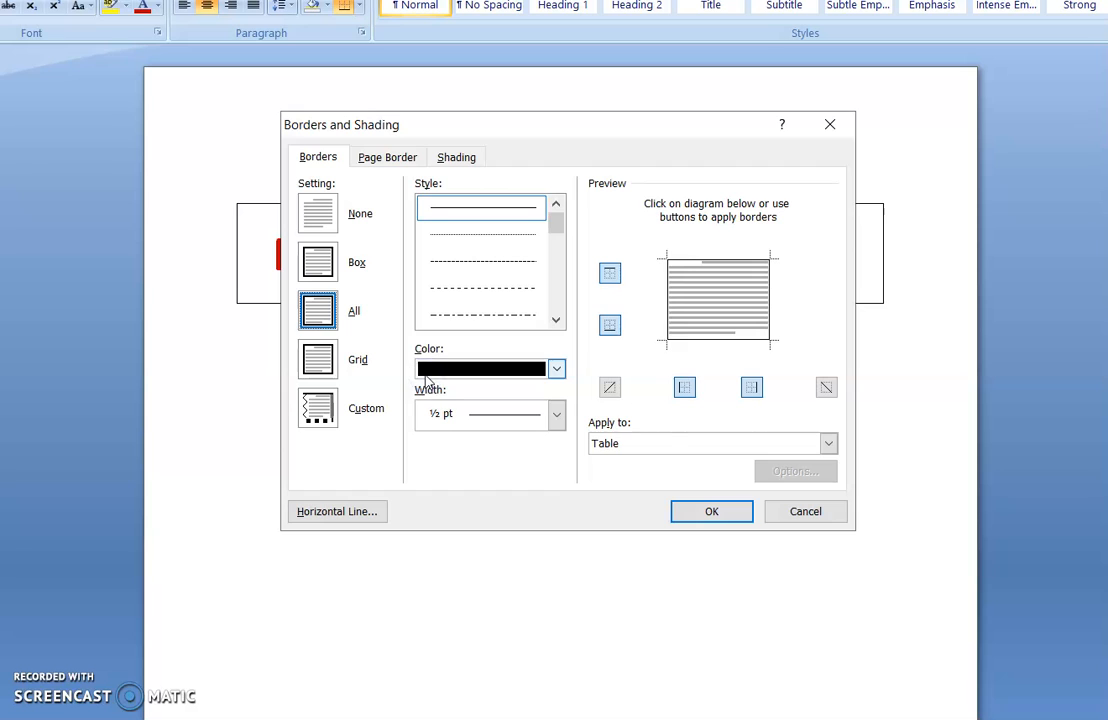
pyautogui.moveTo(552, 223); pyautogui.dragTo(557, 246)
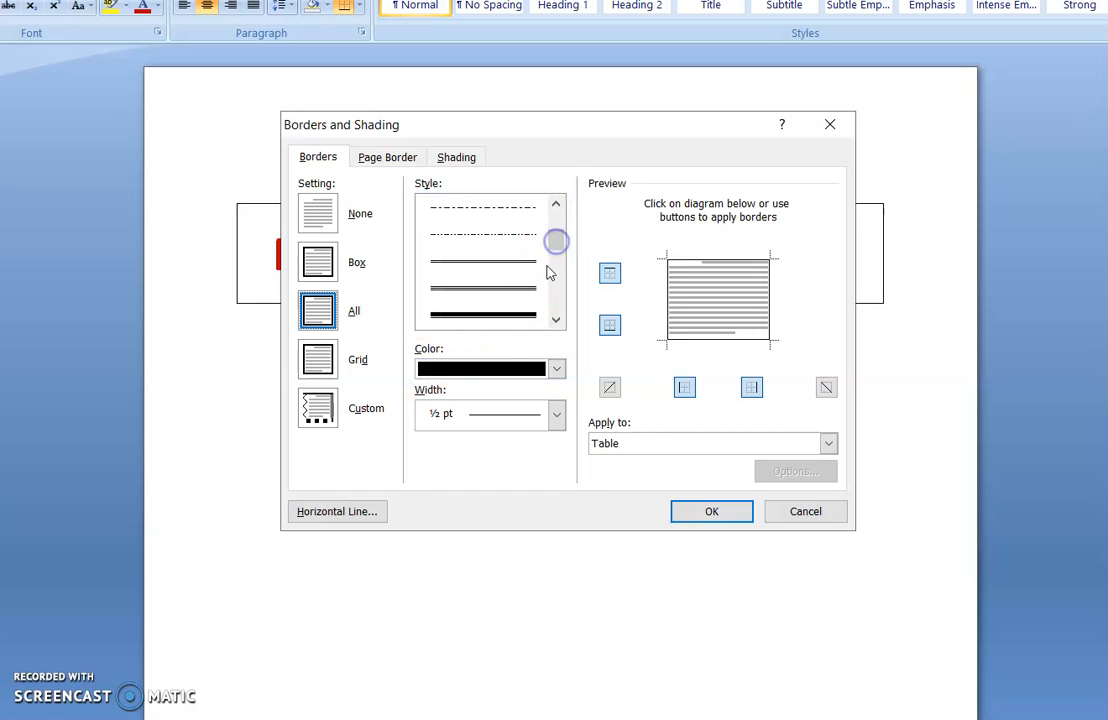
pyautogui.click(481, 317)
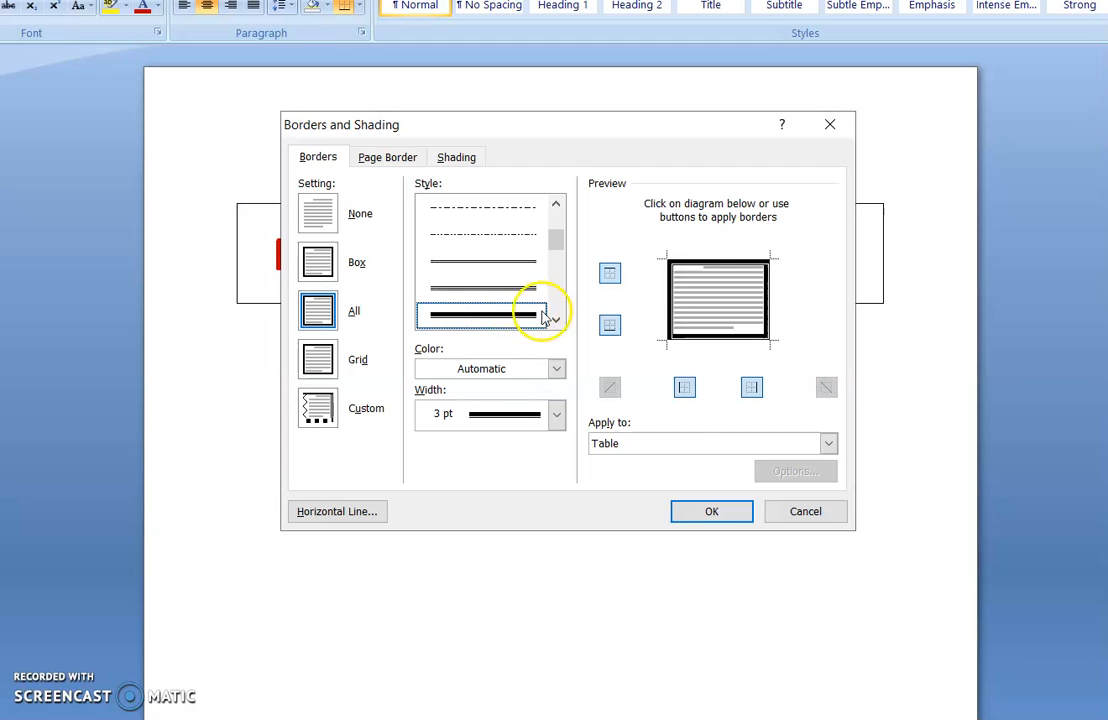
pyautogui.moveTo(558, 248); pyautogui.dragTo(558, 262)
pyautogui.click(495, 316)
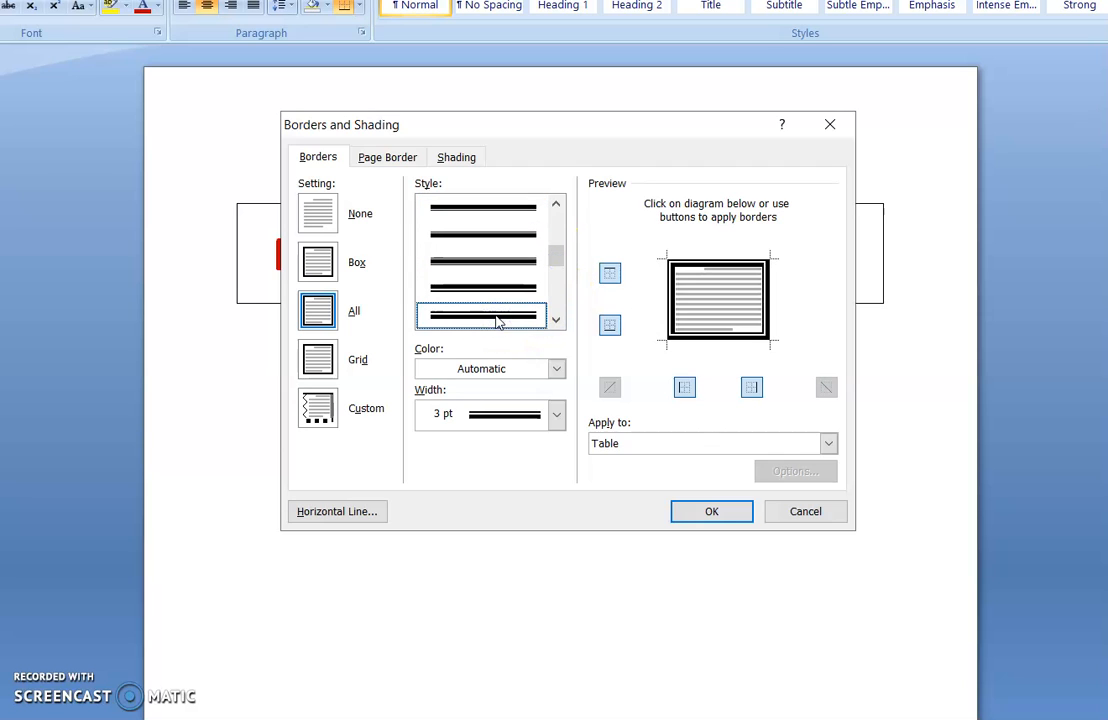
pyautogui.moveTo(556, 258); pyautogui.dragTo(558, 283)
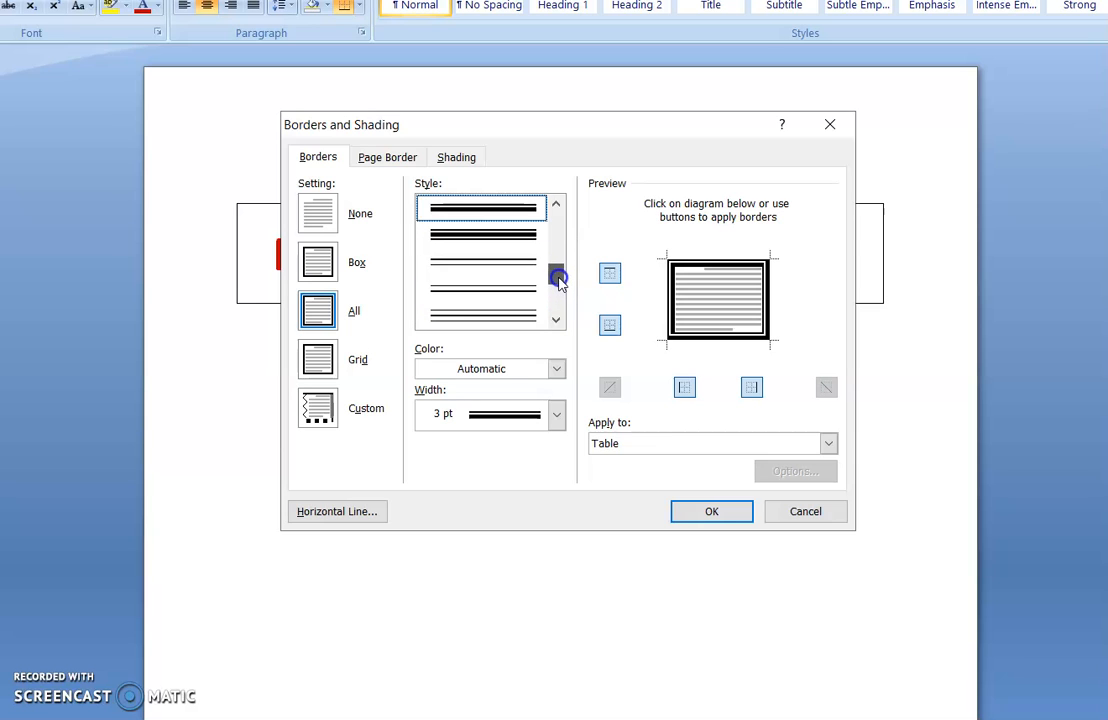
pyautogui.click(497, 266)
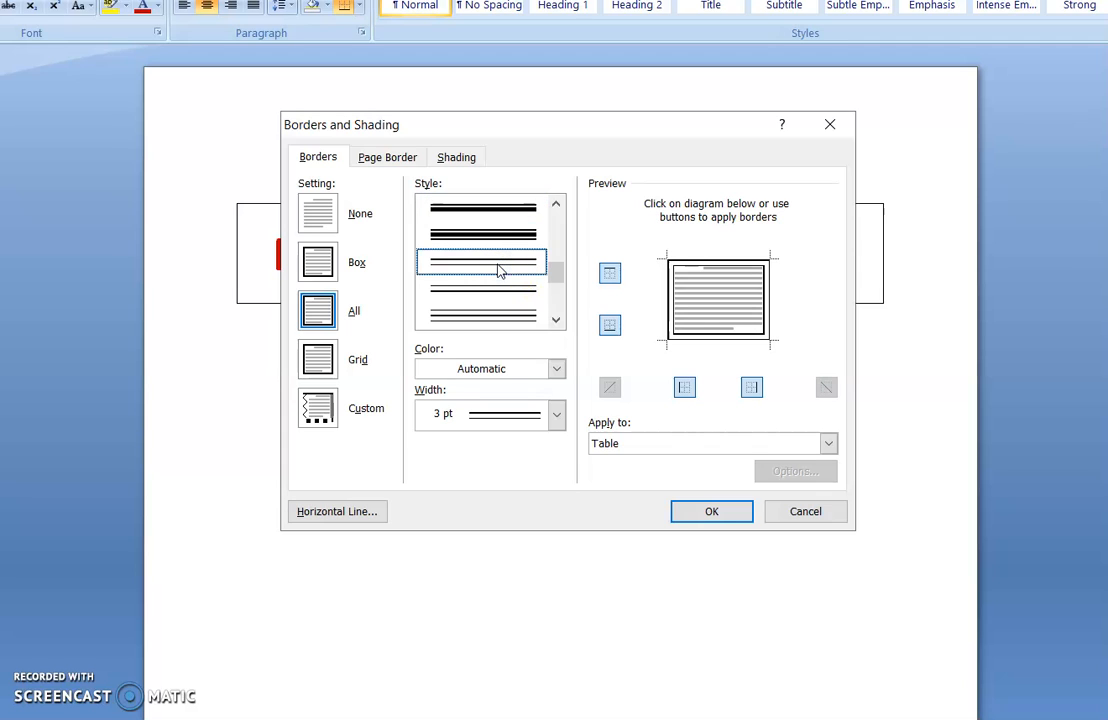
pyautogui.click(594, 306)
pyautogui.moveTo(561, 286); pyautogui.dragTo(558, 256)
pyautogui.click(494, 239)
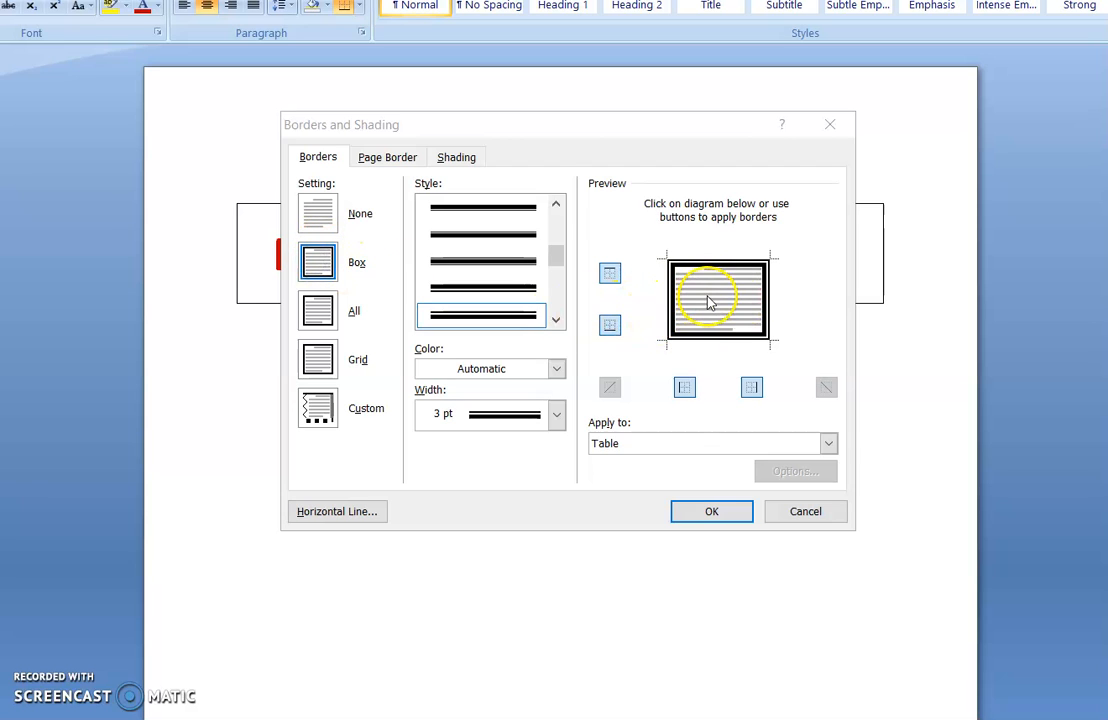
# - Color the table's box border standard dark red and apply the border settings
pyautogui.click(556, 370)
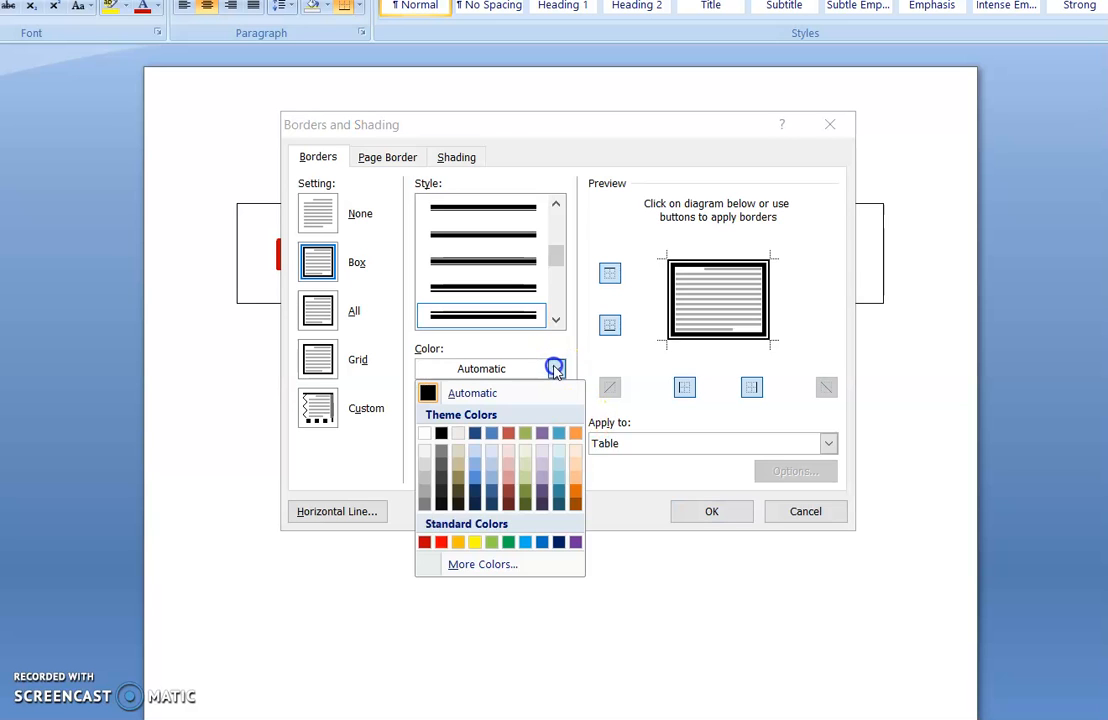
pyautogui.click(427, 546)
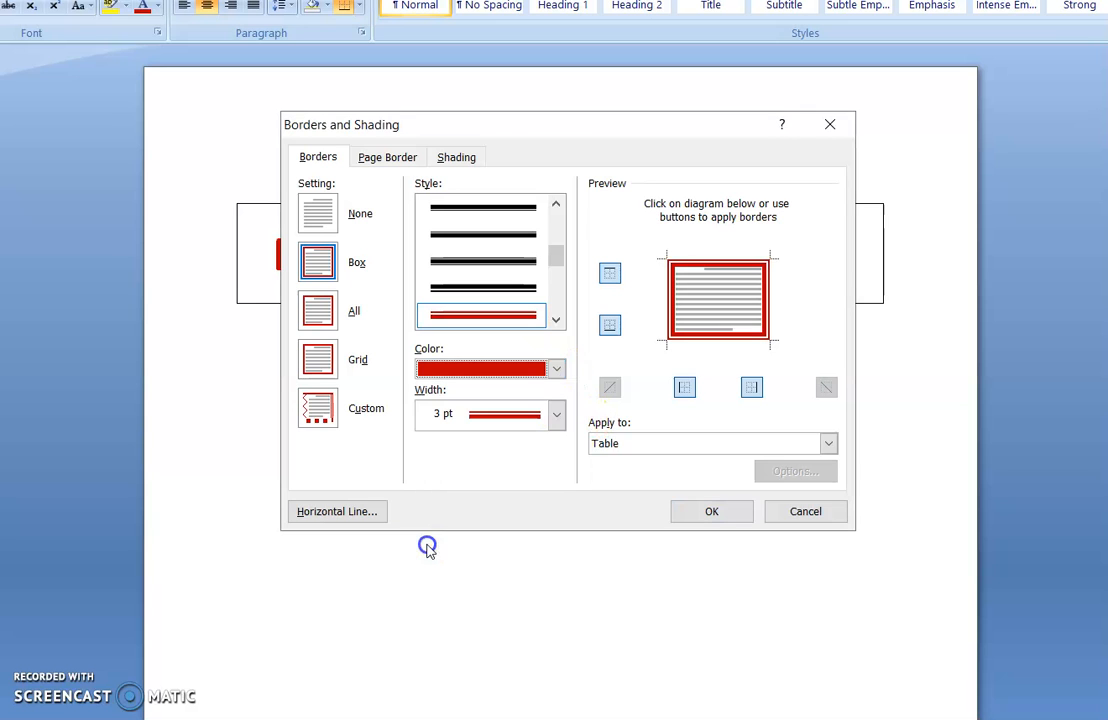
pyautogui.click(683, 517)
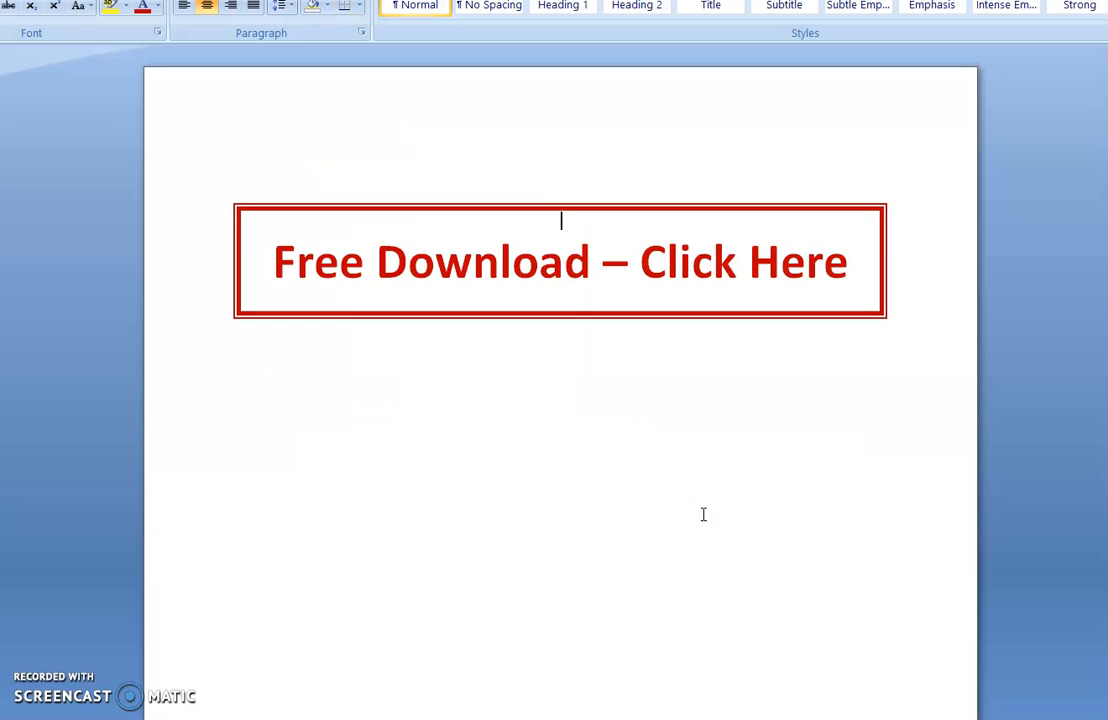
# - Fill the whole table with the lightest aqua theme shade and place the cursor below the table
pyautogui.rightClick(583, 227)
pyautogui.click(640, 378)
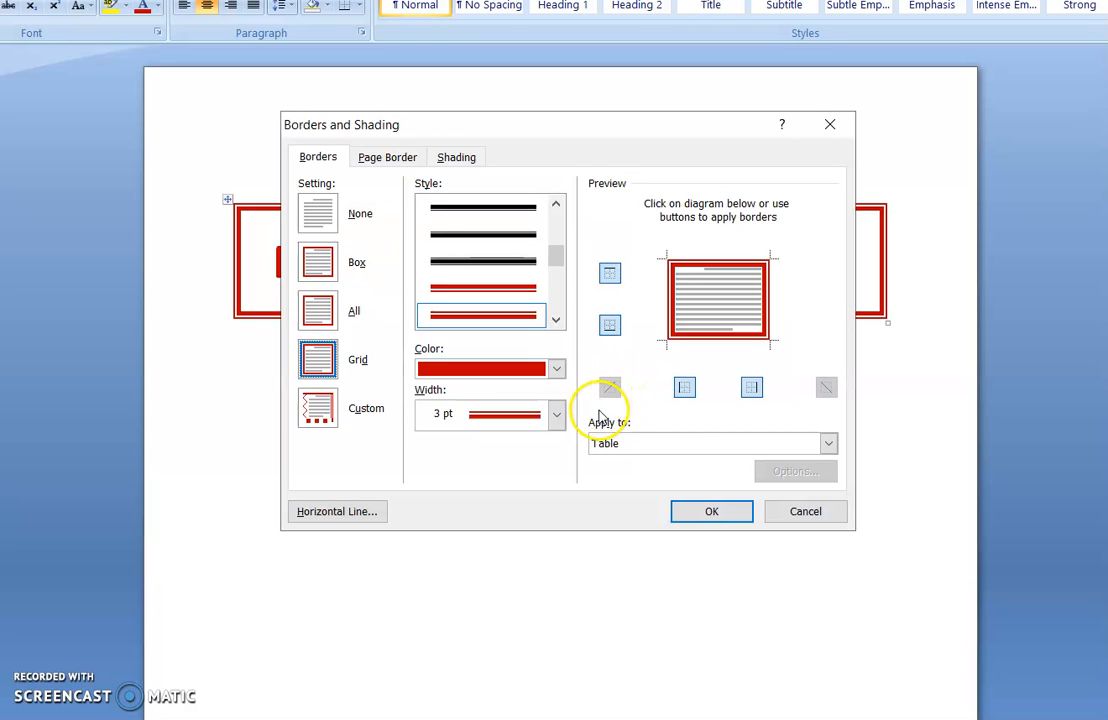
pyautogui.click(463, 159)
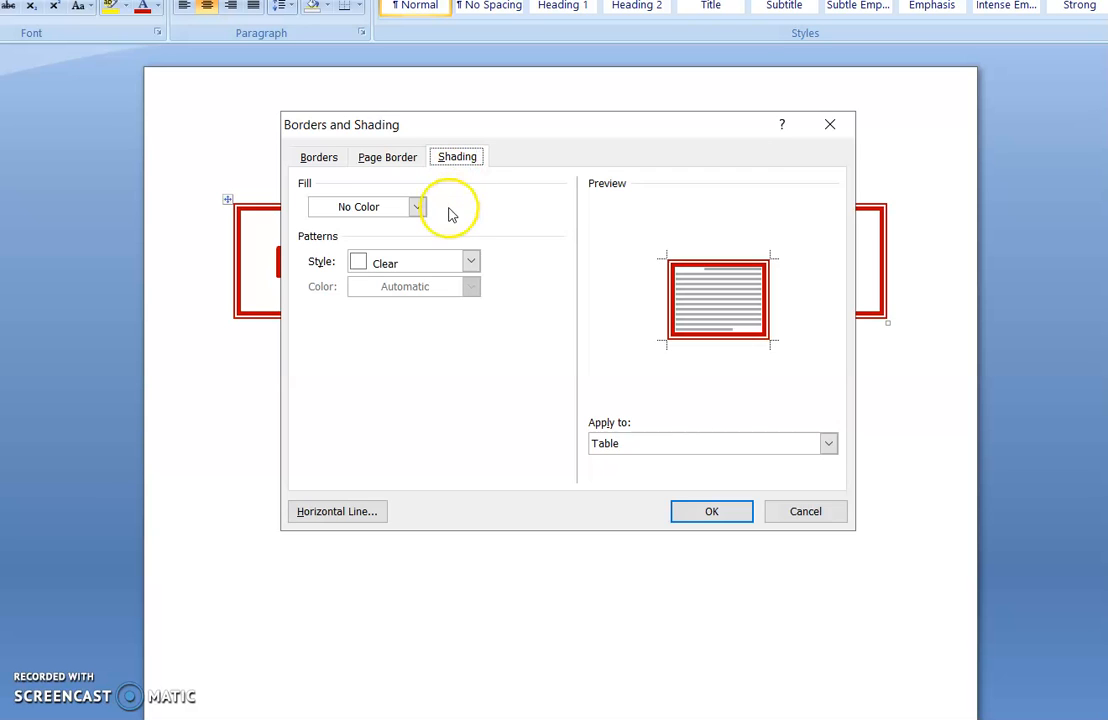
pyautogui.click(417, 207)
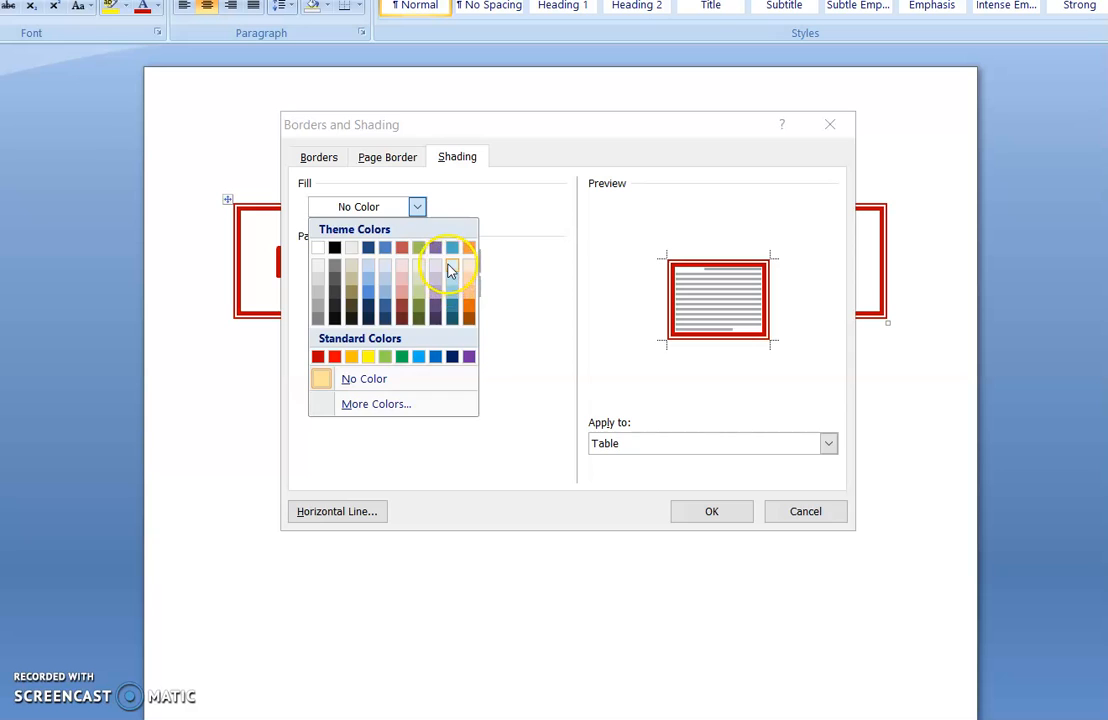
pyautogui.click(451, 266)
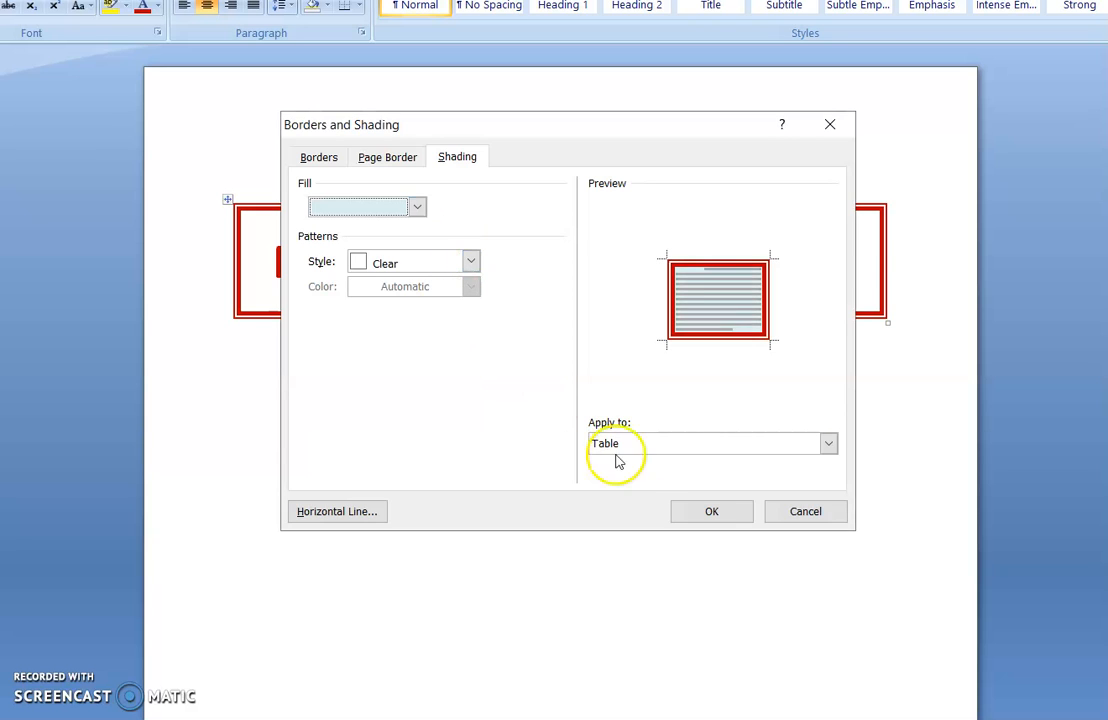
pyautogui.click(690, 511)
pyautogui.click(584, 403)
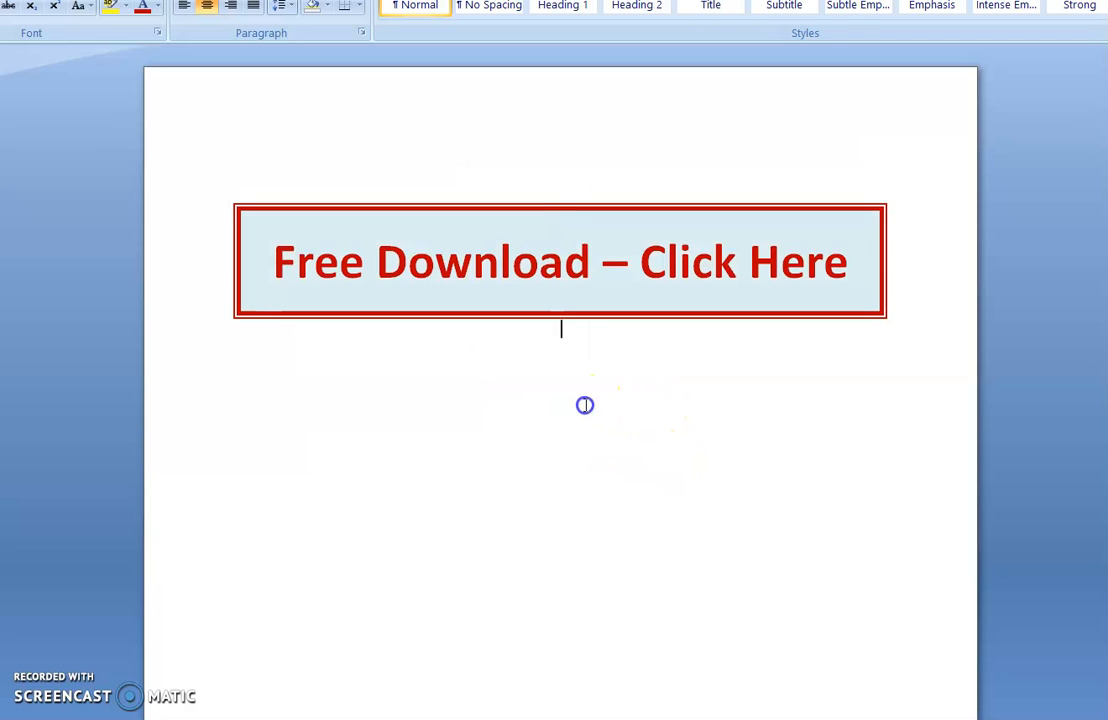